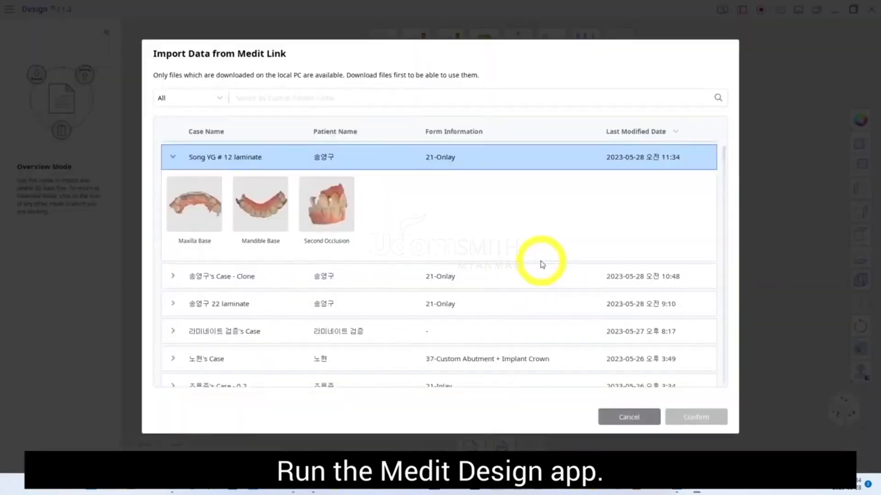
Step: Import the Maxilla Base and Mandible Base scans from the #12 laminate case
{"action": "left_click", "coordinate": [260, 204]}
{"action": "left_click", "coordinate": [210, 212]}
{"action": "left_click", "coordinate": [704, 418]}
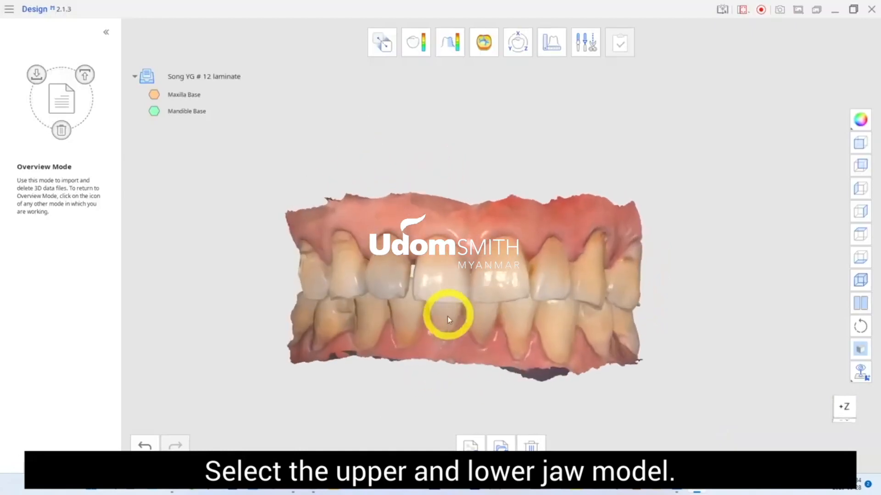
Step: Enter Edit mode with the Duplicate function and hide the Mandible Base mesh
{"action": "left_click", "coordinate": [584, 43]}
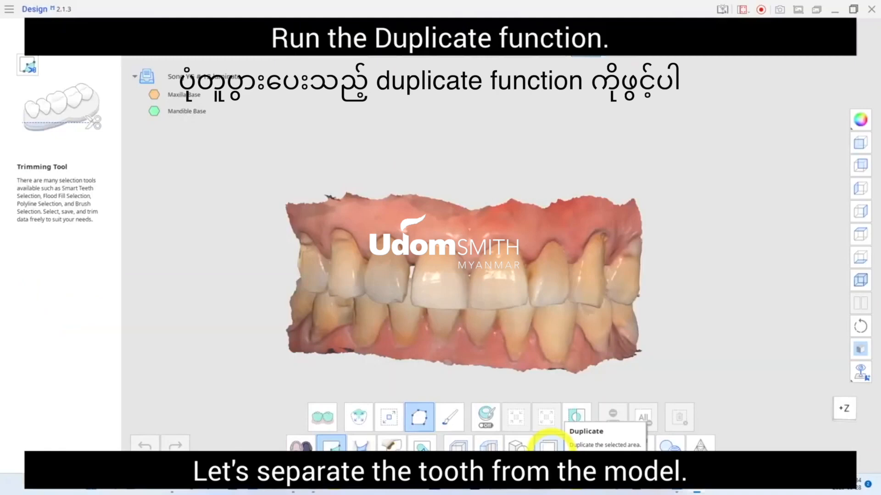
{"action": "left_click", "coordinate": [549, 449]}
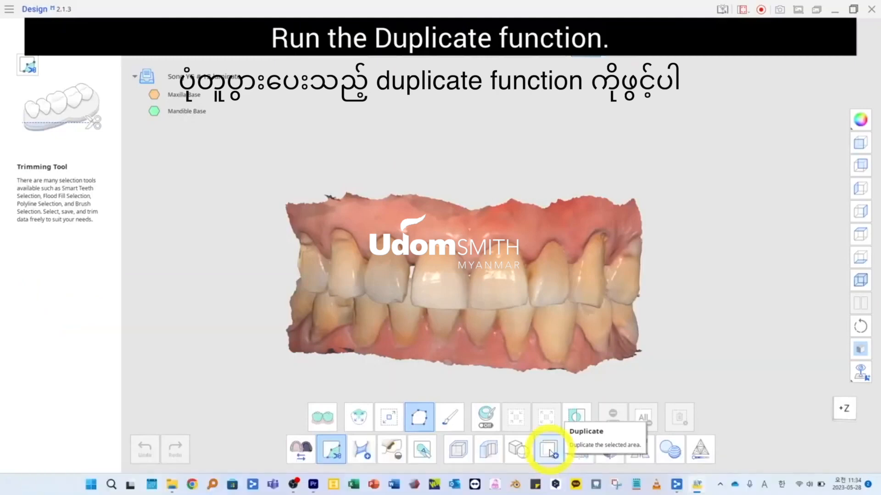
{"action": "left_click", "coordinate": [154, 111]}
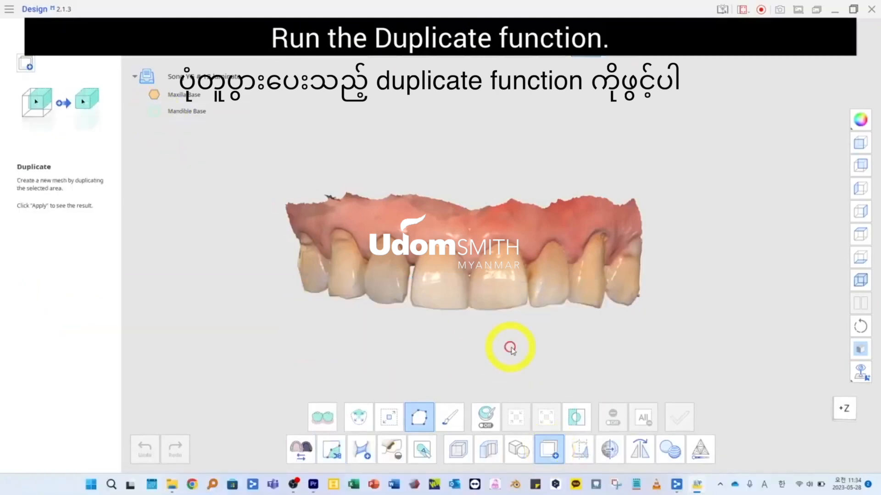
{"action": "right_click_drag", "start_coordinate": [509, 347], "coordinate": [521, 174]}
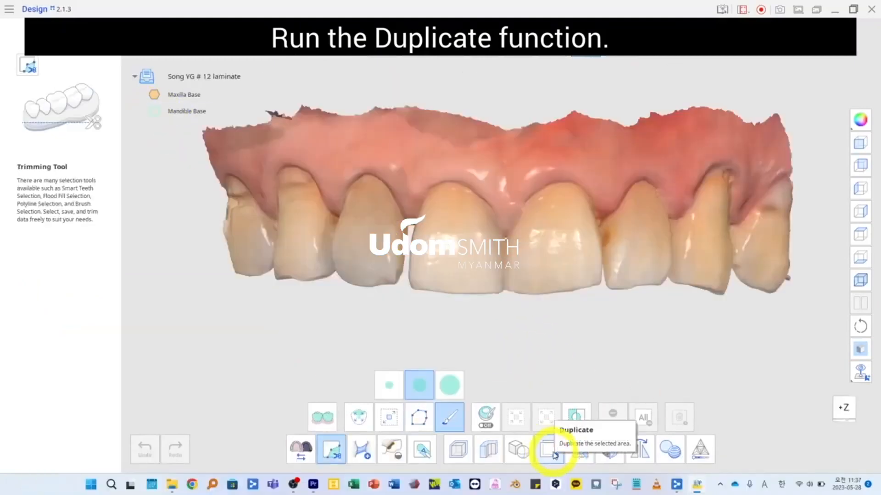
Step: Select tooth #12 on the Maxilla Base for duplication using Smart Single Tooth Selection
{"action": "left_click", "coordinate": [549, 448]}
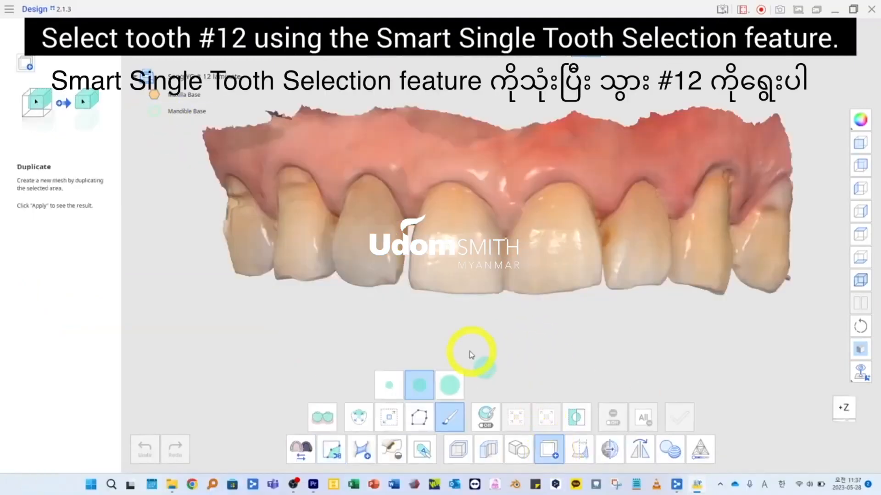
{"action": "left_click", "coordinate": [358, 417]}
{"action": "left_click", "coordinate": [358, 415]}
{"action": "right_click_drag", "start_coordinate": [505, 344], "coordinate": [511, 170]}
{"action": "left_click", "coordinate": [376, 222]}
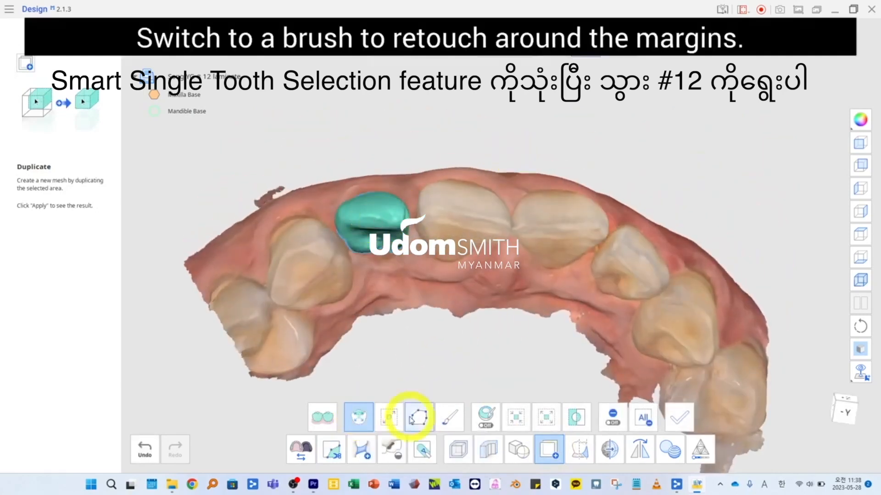
Step: Retouch the tooth #12 selection around its margins with the brush, and duplicate it as two identical meshes
{"action": "left_click", "coordinate": [449, 417]}
{"action": "scroll", "coordinate": [374, 222], "scroll_direction": "up", "scroll_amount": 5}
{"action": "right_click_drag", "start_coordinate": [374, 229], "coordinate": [304, 139]}
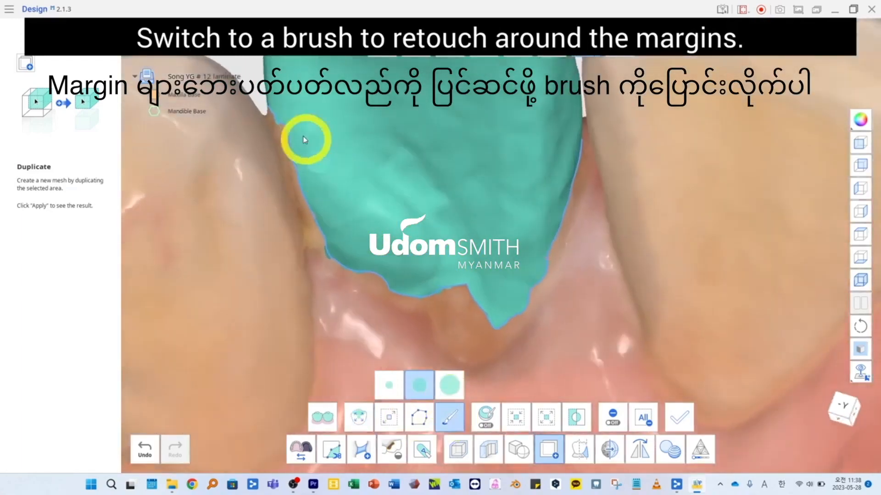
{"action": "mouse_move", "coordinate": [341, 248]}
{"action": "left_mouse_down"}
{"action": "mouse_move", "coordinate": [448, 338]}
{"action": "mouse_move", "coordinate": [505, 326]}
{"action": "mouse_move", "coordinate": [544, 245]}
{"action": "mouse_move", "coordinate": [472, 308]}
{"action": "left_mouse_up"}
{"action": "mouse_move", "coordinate": [472, 309]}
{"action": "right_mouse_down"}
{"action": "mouse_move", "coordinate": [538, 165]}
{"action": "mouse_move", "coordinate": [472, 177]}
{"action": "mouse_move", "coordinate": [529, 111]}
{"action": "mouse_move", "coordinate": [506, 94]}
{"action": "right_mouse_up"}
{"action": "mouse_move", "coordinate": [506, 94]}
{"action": "left_mouse_down"}
{"action": "mouse_move", "coordinate": [472, 113]}
{"action": "mouse_move", "coordinate": [381, 244]}
{"action": "mouse_move", "coordinate": [543, 103]}
{"action": "mouse_move", "coordinate": [649, 240]}
{"action": "left_mouse_up"}
{"action": "right_click_drag", "start_coordinate": [650, 240], "coordinate": [635, 271]}
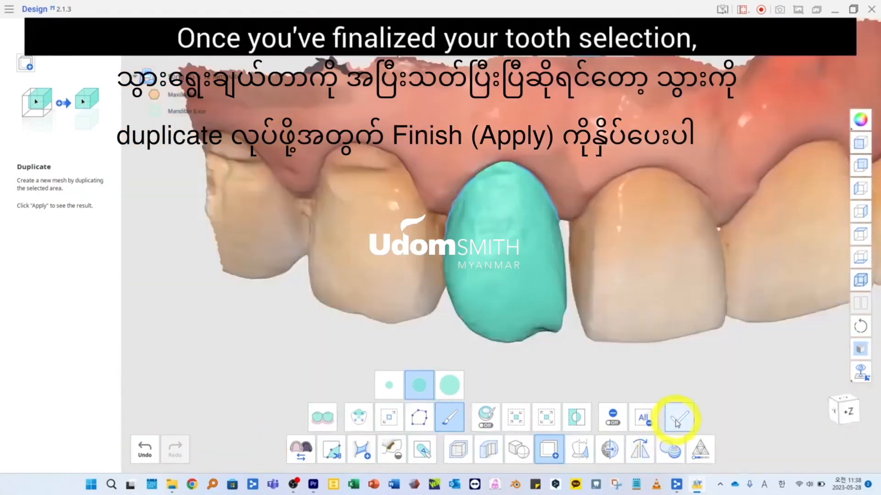
{"action": "left_click", "coordinate": [677, 418]}
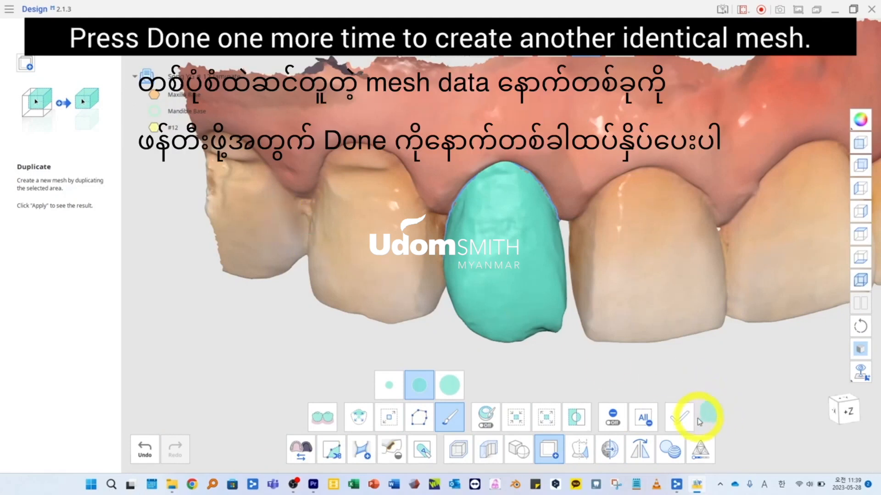
{"action": "left_click", "coordinate": [681, 419]}
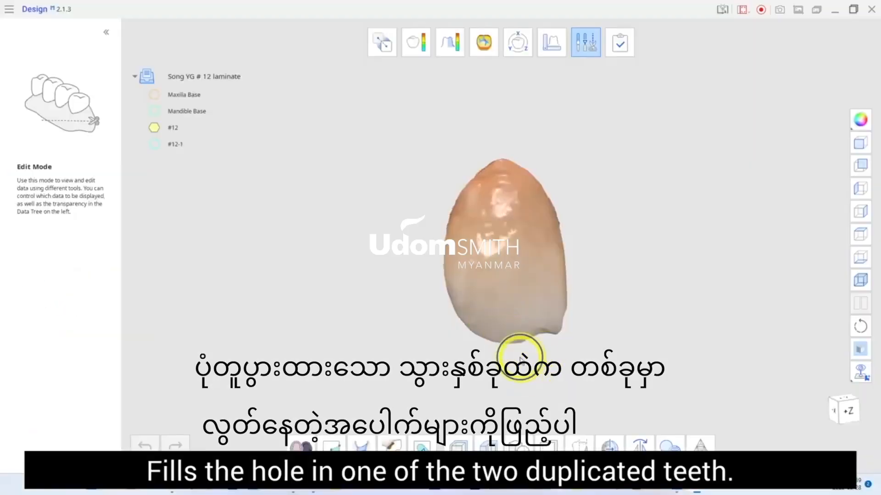
Step: Try to fill the open back of the #12 mesh with Fill Holes at a 50 mm maximum perimeter, using neighboring colors
{"action": "right_click_drag", "start_coordinate": [527, 354], "coordinate": [452, 403]}
{"action": "left_click", "coordinate": [394, 454]}
{"action": "left_click", "coordinate": [395, 451]}
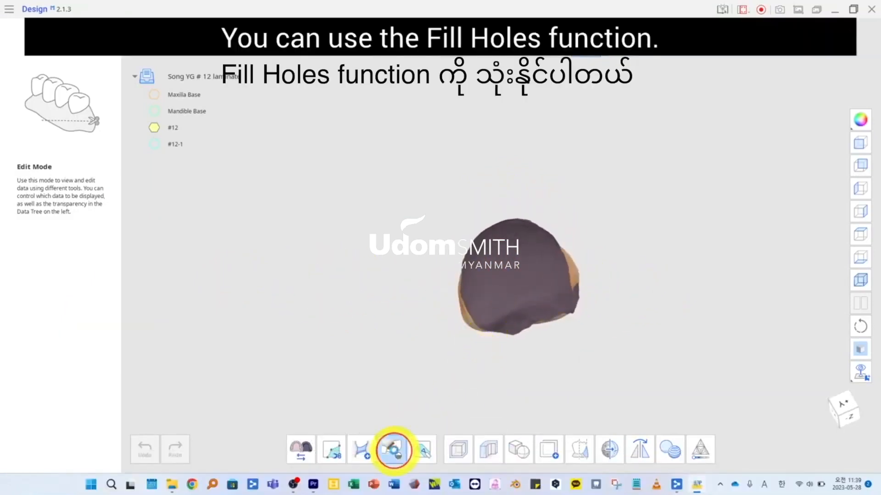
{"action": "right_click_drag", "start_coordinate": [556, 202], "coordinate": [513, 214]}
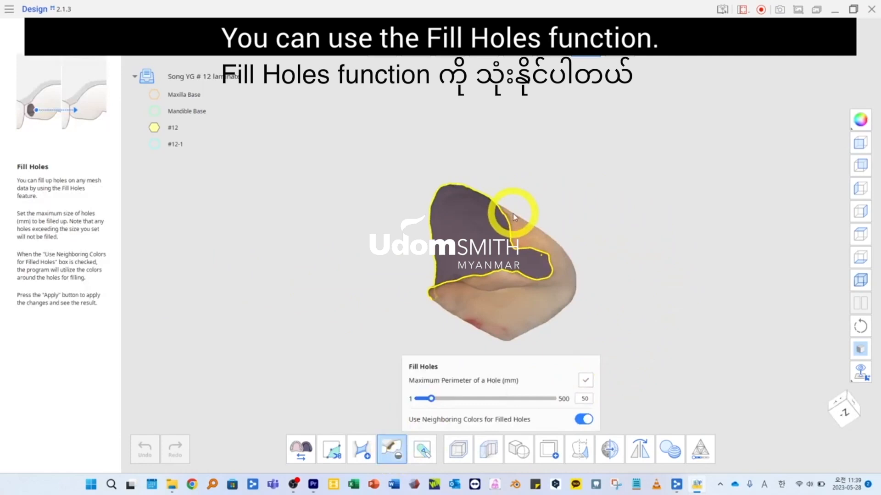
{"action": "left_click", "coordinate": [585, 381]}
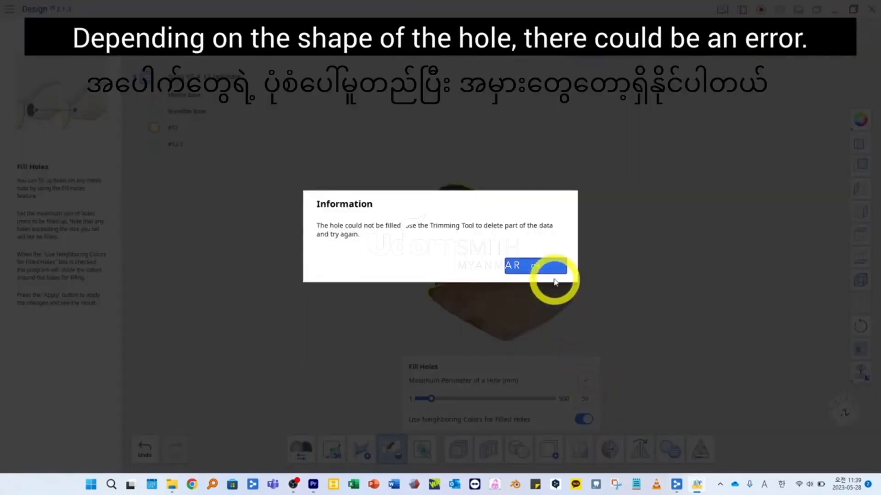
{"action": "left_click", "coordinate": [553, 271]}
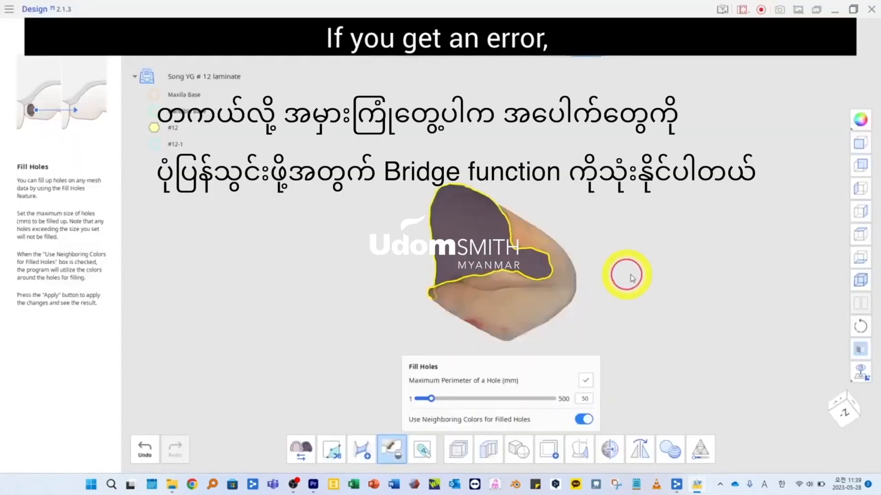
Step: Bridge the narrow neck of the hole in the #12 mesh to split off its small side pocket
{"action": "left_click", "coordinate": [371, 444]}
{"action": "scroll", "coordinate": [508, 305], "scroll_direction": "up", "scroll_amount": 5}
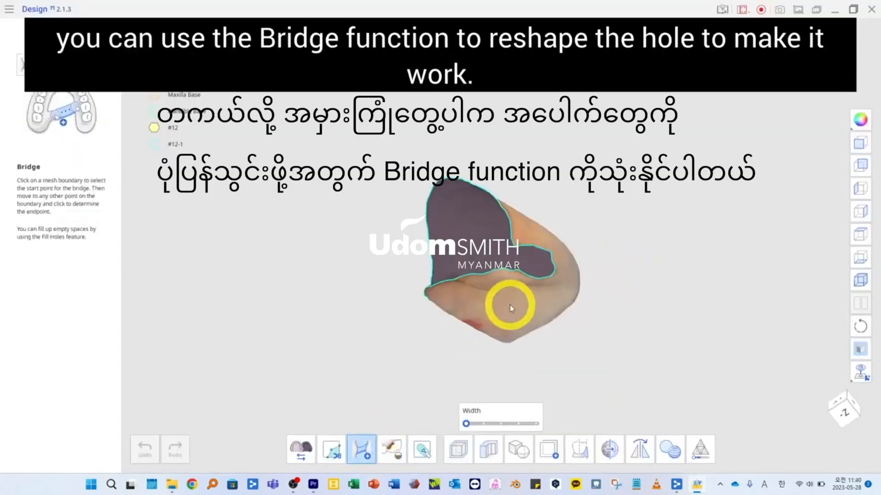
{"action": "left_click", "coordinate": [500, 248]}
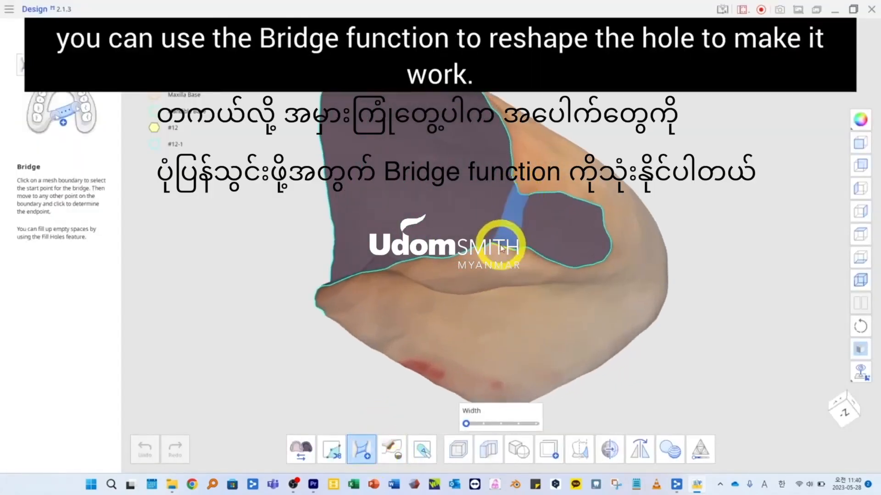
{"action": "right_click_drag", "start_coordinate": [629, 220], "coordinate": [766, 275]}
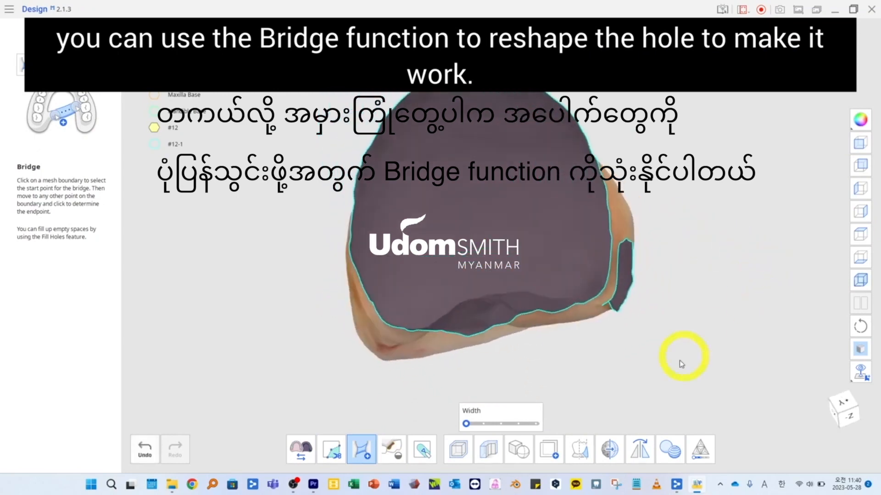
Step: Apply Fill Holes to the bridged #12 mesh with a maximum perimeter of 50 mm
{"action": "left_click", "coordinate": [395, 450]}
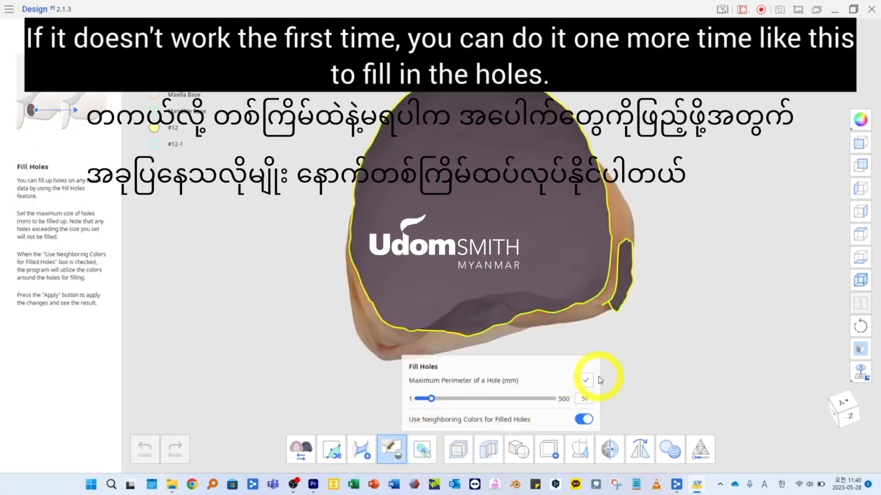
{"action": "left_click", "coordinate": [584, 381]}
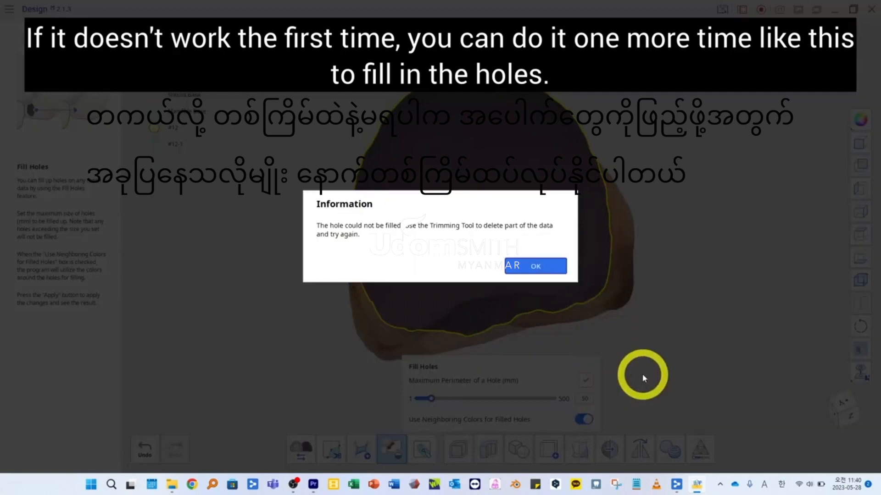
{"action": "left_click", "coordinate": [530, 267]}
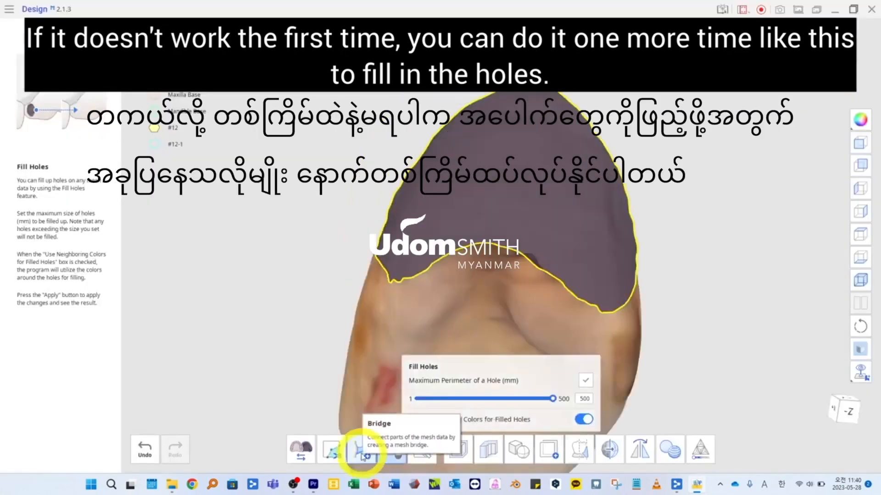
Step: Build two crossing bridges over the large root-side opening of the #12 mesh
{"action": "left_click", "coordinate": [361, 454]}
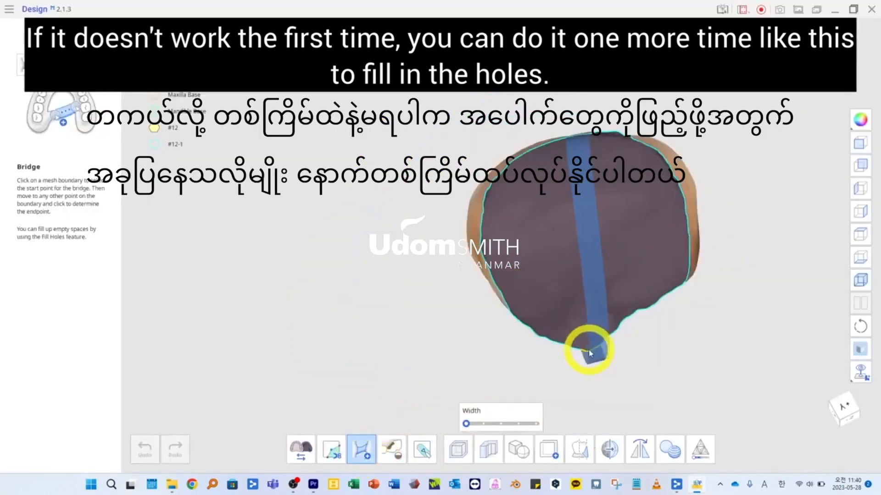
{"action": "left_click", "coordinate": [589, 351]}
{"action": "right_click_drag", "start_coordinate": [588, 351], "coordinate": [387, 103]}
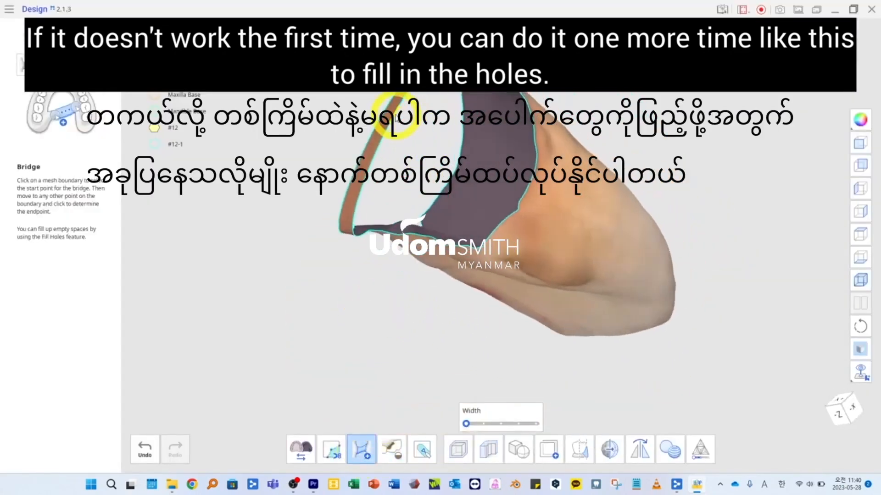
{"action": "right_click_drag", "start_coordinate": [525, 207], "coordinate": [444, 211]}
{"action": "left_click", "coordinate": [445, 212]}
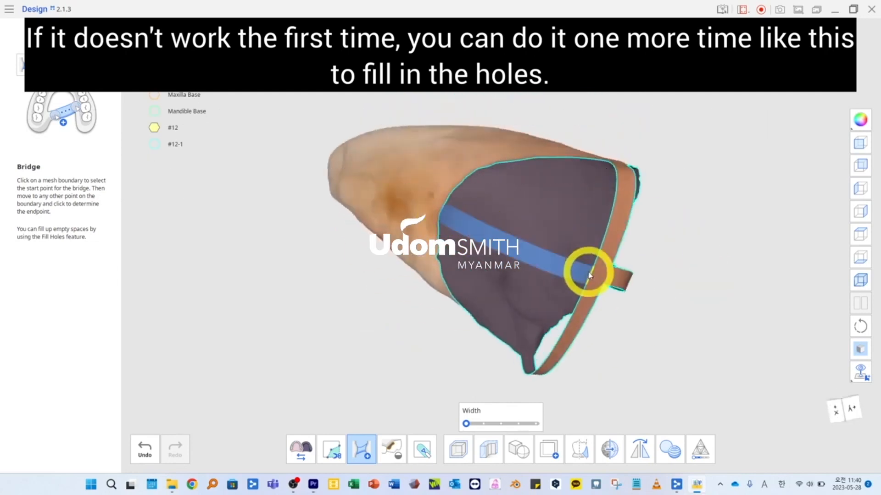
{"action": "left_click", "coordinate": [590, 271]}
{"action": "right_click_drag", "start_coordinate": [593, 269], "coordinate": [321, 293]}
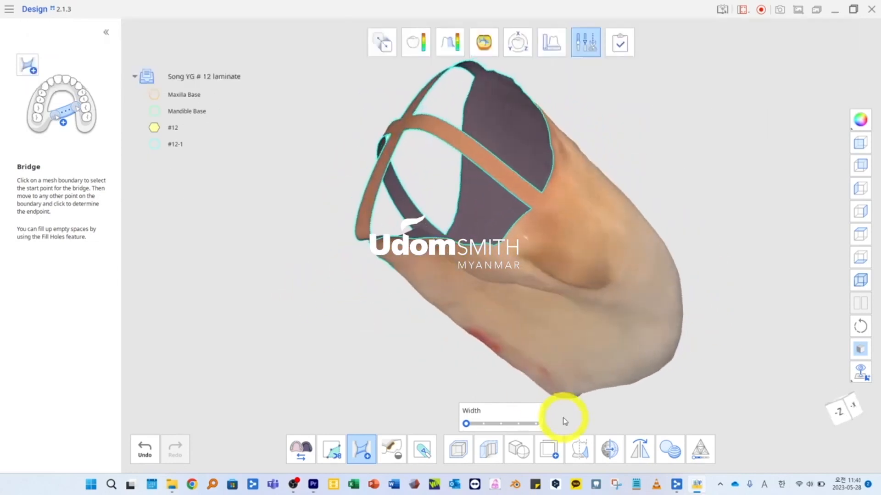
Step: Fill the holes between the bridges of the #12 mesh with a 500 mm maximum perimeter and neighboring colors
{"action": "left_click", "coordinate": [393, 451]}
{"action": "left_click", "coordinate": [585, 380]}
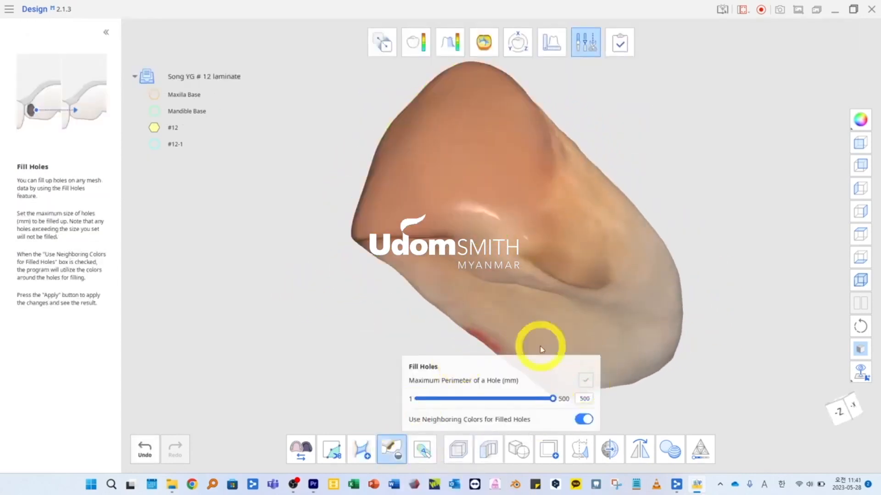
{"action": "right_click_drag", "start_coordinate": [541, 349], "coordinate": [557, 203]}
{"action": "scroll", "coordinate": [509, 203], "scroll_direction": "down", "scroll_amount": 3}
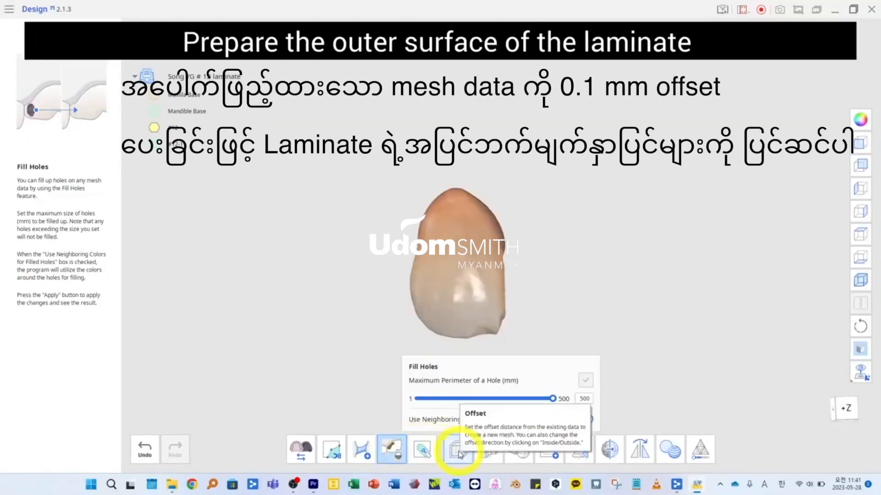
Step: Create an offset mesh of the hole-filled #12 tooth at 0.1 mm
{"action": "left_click", "coordinate": [459, 453]}
{"action": "left_click", "coordinate": [405, 133]}
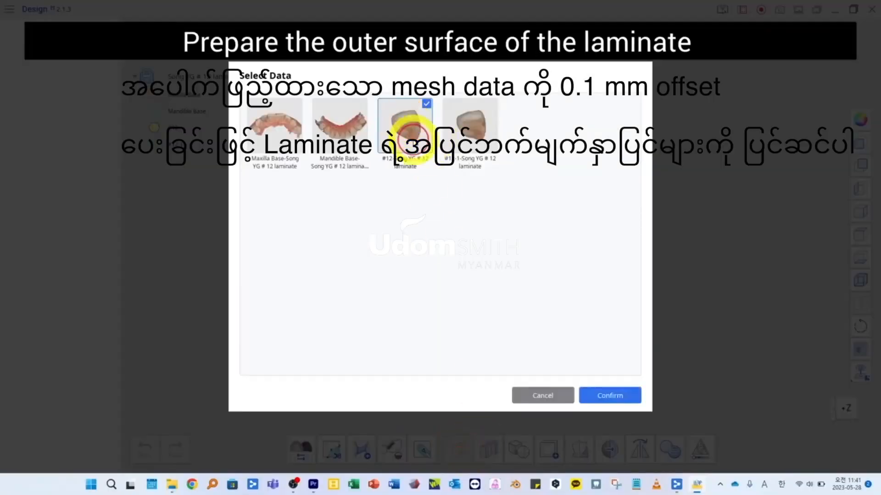
{"action": "left_click", "coordinate": [610, 396]}
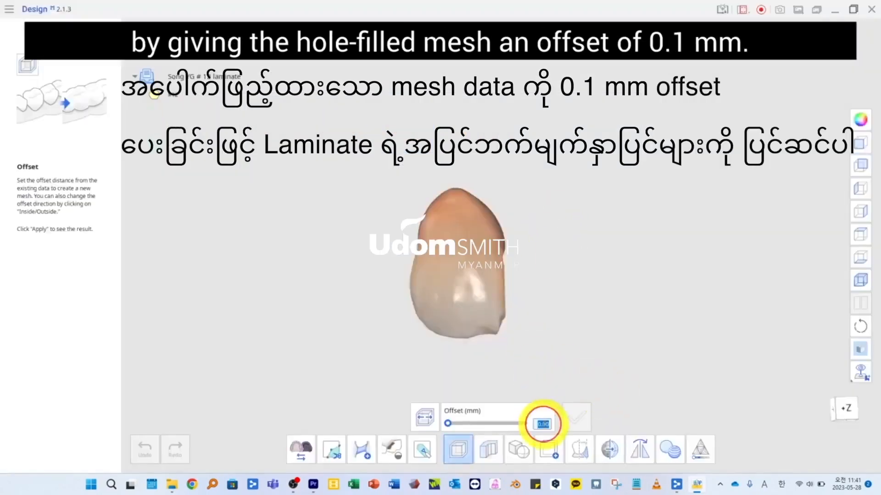
{"action": "left_click", "coordinate": [576, 417]}
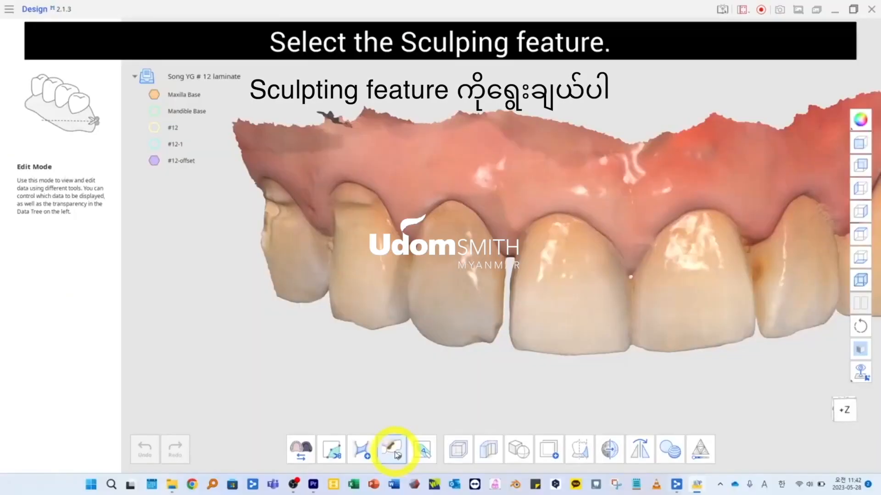
Step: Start Sculpting and lock the Maxilla Base mesh against deformation
{"action": "left_click", "coordinate": [423, 450]}
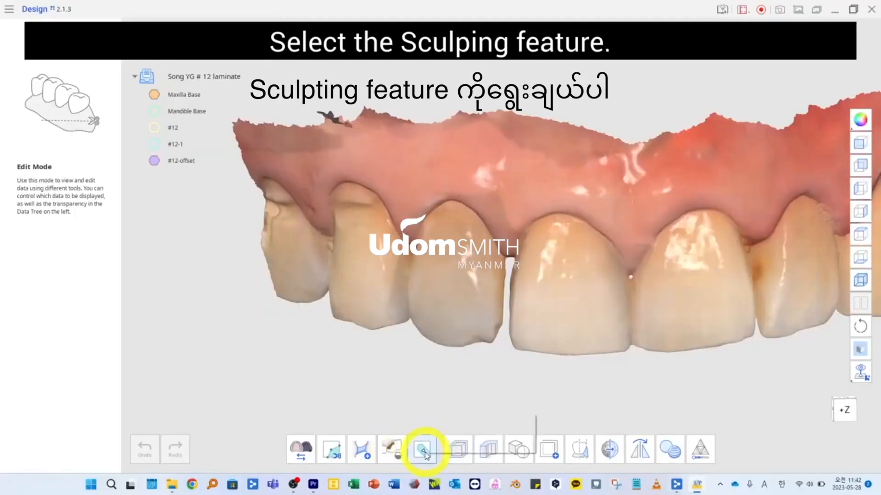
{"action": "left_click", "coordinate": [424, 452]}
{"action": "left_click", "coordinate": [155, 95]}
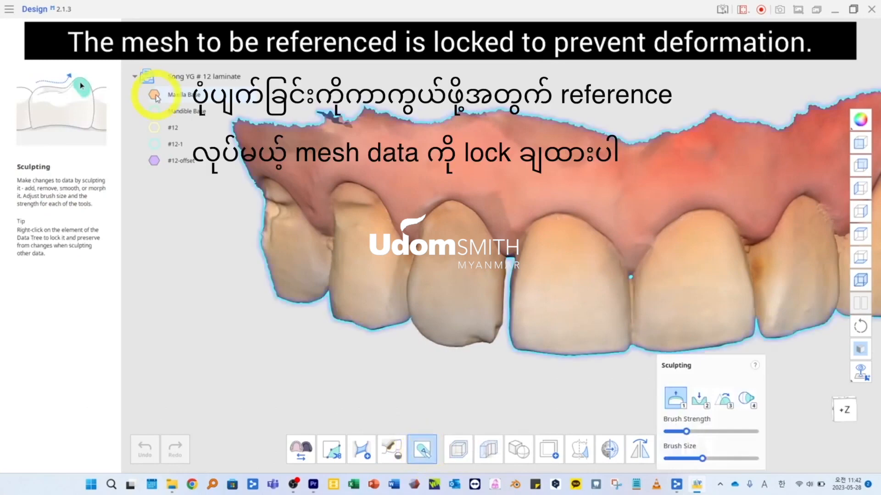
{"action": "right_click", "coordinate": [186, 97]}
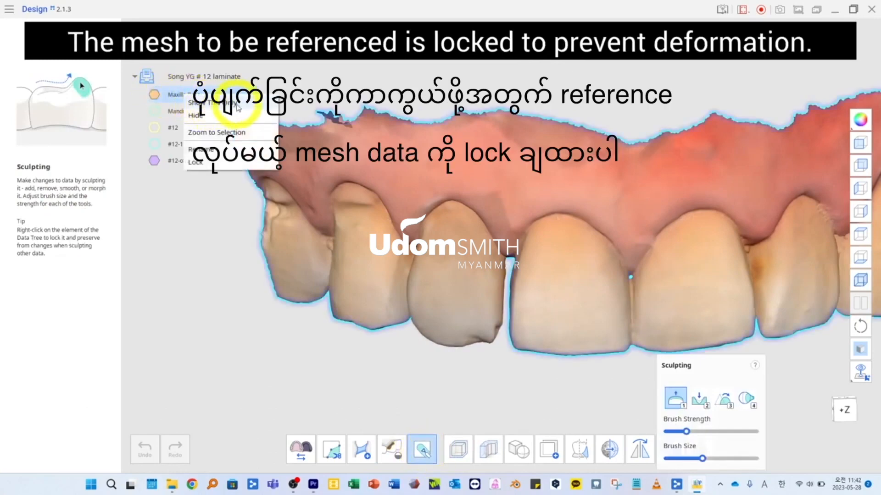
{"action": "left_click", "coordinate": [196, 168]}
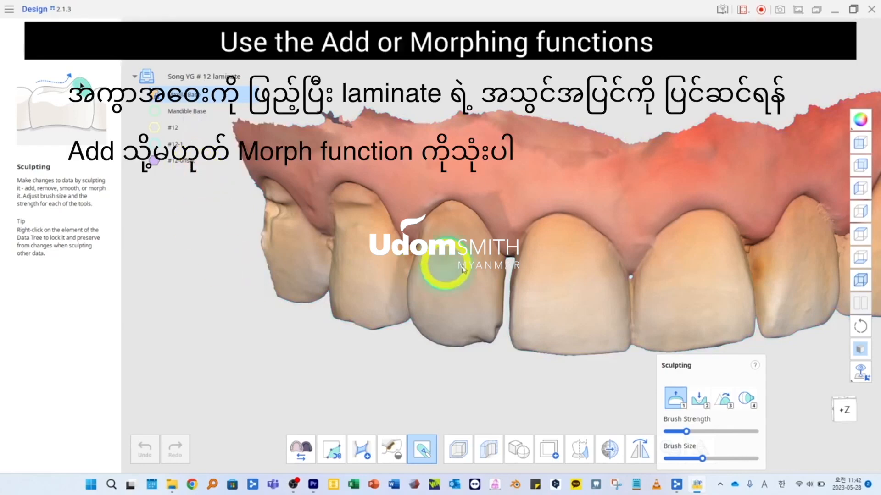
Step: Add material with a larger brush to the chipped incisal corner and the gap-facing side of tooth #12
{"action": "scroll", "coordinate": [504, 266], "scroll_direction": "up", "scroll_amount": 3}
{"action": "left_click_drag", "start_coordinate": [702, 458], "coordinate": [717, 459]}
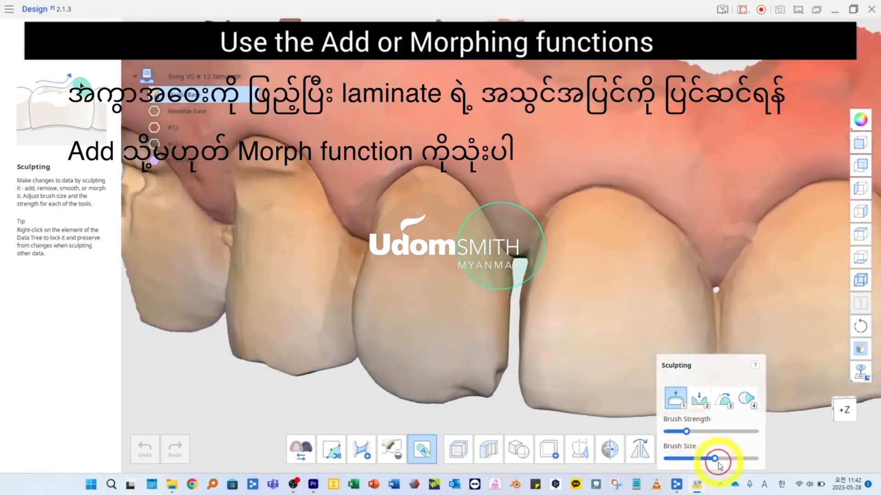
{"action": "left_click", "coordinate": [489, 374]}
{"action": "left_click", "coordinate": [476, 394]}
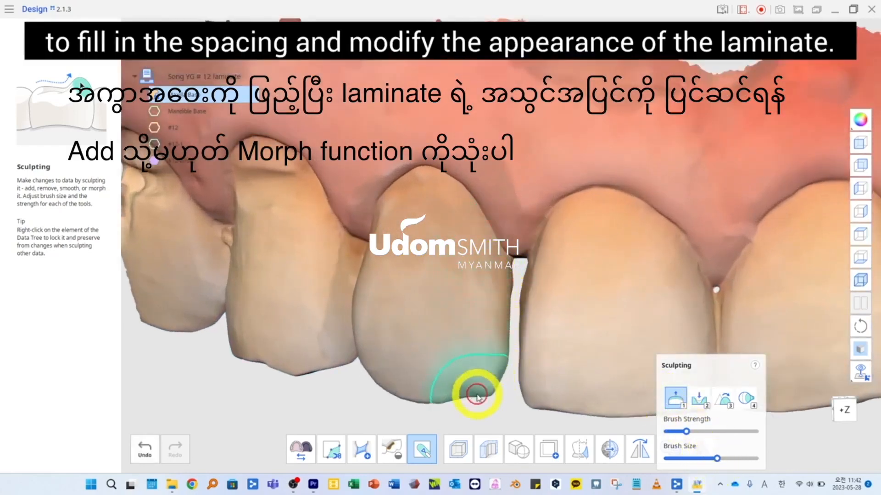
{"action": "left_click", "coordinate": [473, 397]}
{"action": "left_click", "coordinate": [495, 314]}
{"action": "left_click", "coordinate": [502, 285]}
{"action": "mouse_move", "coordinate": [501, 317]}
{"action": "right_mouse_down"}
{"action": "mouse_move", "coordinate": [510, 215]}
{"action": "mouse_move", "coordinate": [503, 270]}
{"action": "mouse_move", "coordinate": [531, 370]}
{"action": "right_mouse_up"}
Step: Reshape the contour of the #12 offset mesh with the Morph tool using a larger brush size
{"action": "left_click", "coordinate": [746, 399]}
{"action": "scroll", "coordinate": [507, 267], "scroll_direction": "up", "scroll_amount": 2}
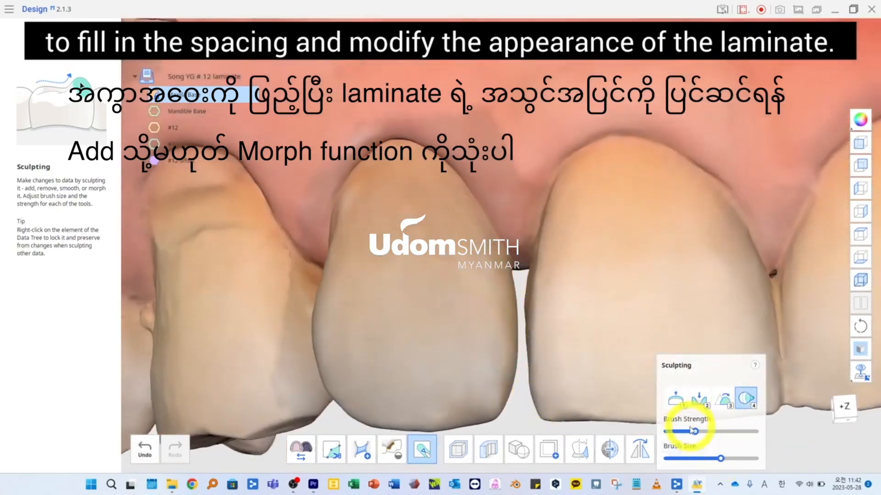
{"action": "left_click_drag", "start_coordinate": [721, 459], "coordinate": [730, 459]}
{"action": "mouse_move", "coordinate": [505, 389]}
{"action": "right_mouse_down"}
{"action": "mouse_move", "coordinate": [560, 322]}
{"action": "mouse_move", "coordinate": [500, 185]}
{"action": "mouse_move", "coordinate": [536, 187]}
{"action": "mouse_move", "coordinate": [514, 204]}
{"action": "mouse_move", "coordinate": [417, 142]}
{"action": "mouse_move", "coordinate": [517, 161]}
{"action": "mouse_move", "coordinate": [484, 202]}
{"action": "mouse_move", "coordinate": [473, 235]}
{"action": "right_mouse_up"}
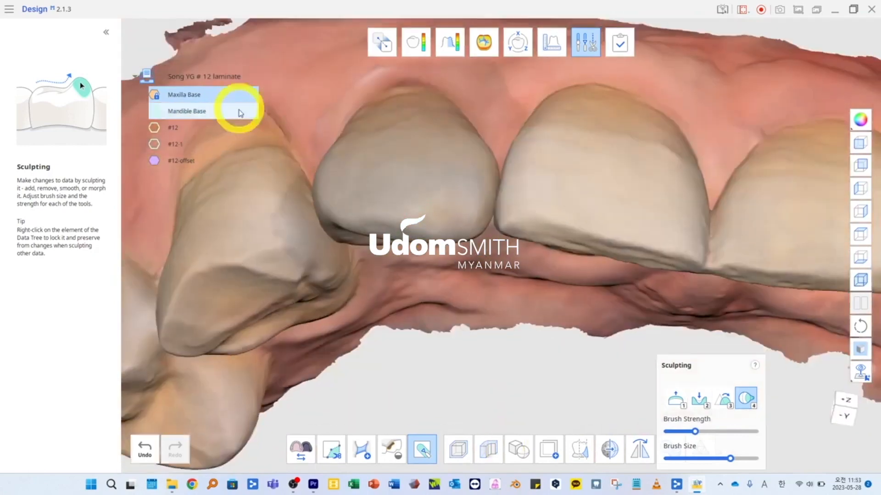
Step: Change the model display from scan texture to solid mesh colors to distinguish #12-offset from the jaw
{"action": "left_click", "coordinate": [194, 161]}
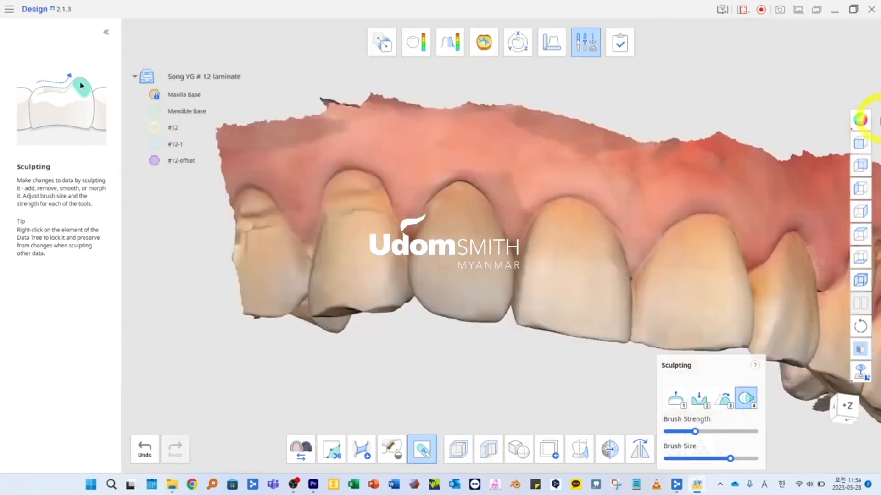
{"action": "left_click", "coordinate": [861, 119]}
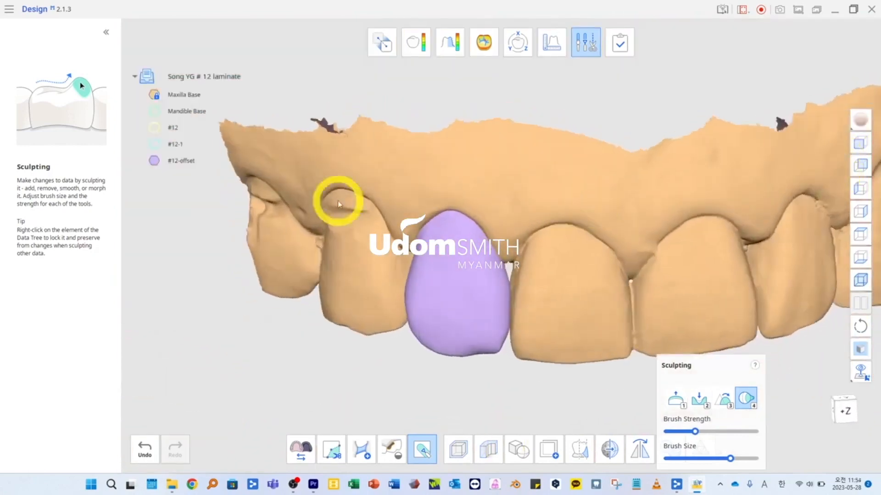
{"action": "left_click_drag", "start_coordinate": [174, 161], "coordinate": [209, 160]}
Step: Build up the incisal edge of #12-offset with the Add sculpting tool and a smaller brush
{"action": "left_click", "coordinate": [678, 398]}
{"action": "left_click", "coordinate": [688, 458]}
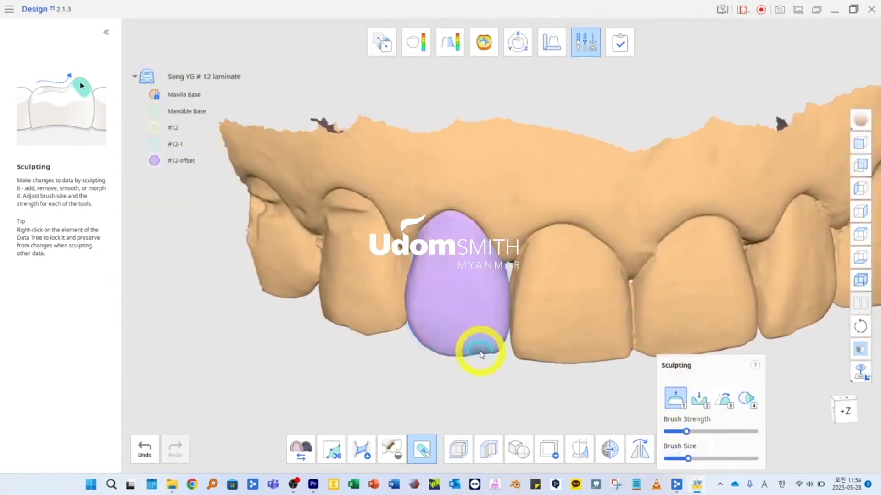
{"action": "left_click", "coordinate": [695, 458]}
{"action": "scroll", "coordinate": [385, 321], "scroll_direction": "down", "scroll_amount": 3}
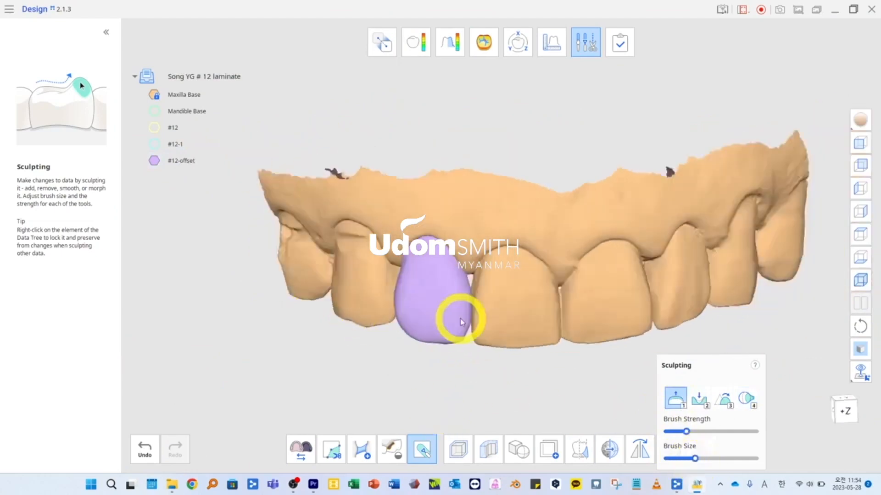
{"action": "right_click_drag", "start_coordinate": [461, 324], "coordinate": [461, 347]}
{"action": "scroll", "coordinate": [461, 344], "scroll_direction": "up", "scroll_amount": 2}
{"action": "scroll", "coordinate": [582, 324], "scroll_direction": "down", "scroll_amount": 1}
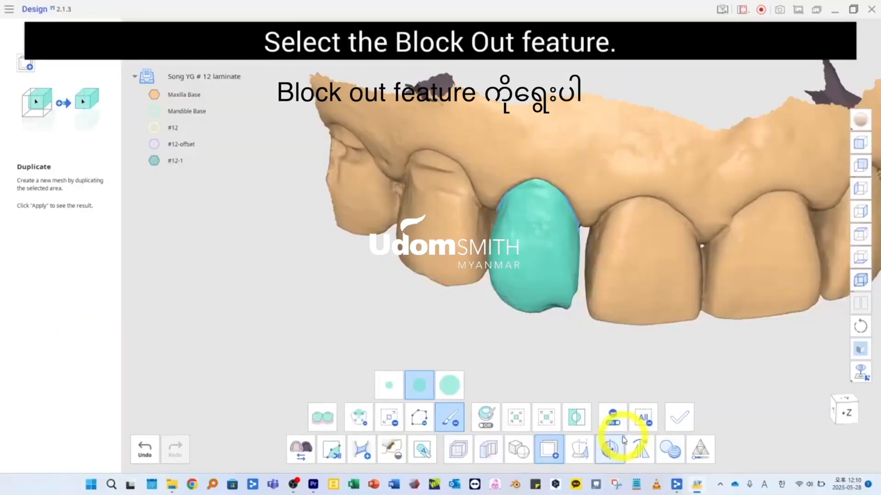
Step: Generate a blockout undercut mesh from #12-1 at angle 0.00, with the insertion direction following the facial view
{"action": "left_click", "coordinate": [583, 456]}
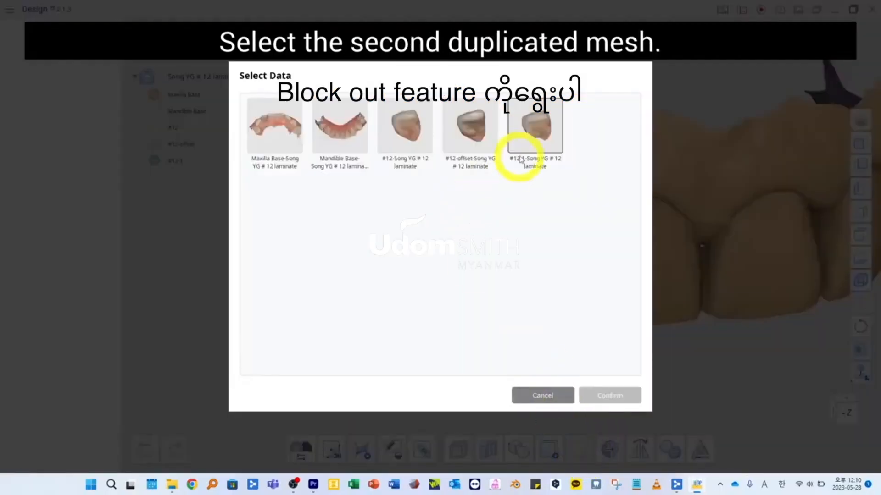
{"action": "left_click", "coordinate": [533, 128]}
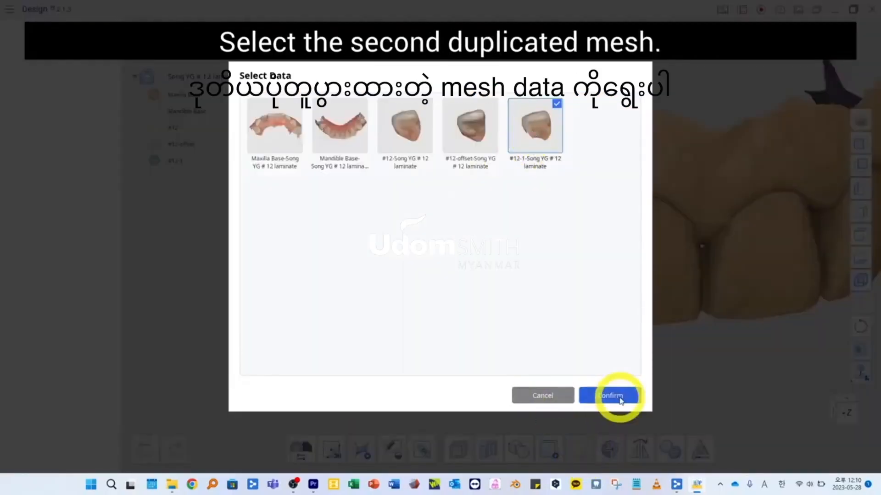
{"action": "left_click", "coordinate": [610, 395]}
{"action": "left_click_drag", "start_coordinate": [625, 261], "coordinate": [565, 311]}
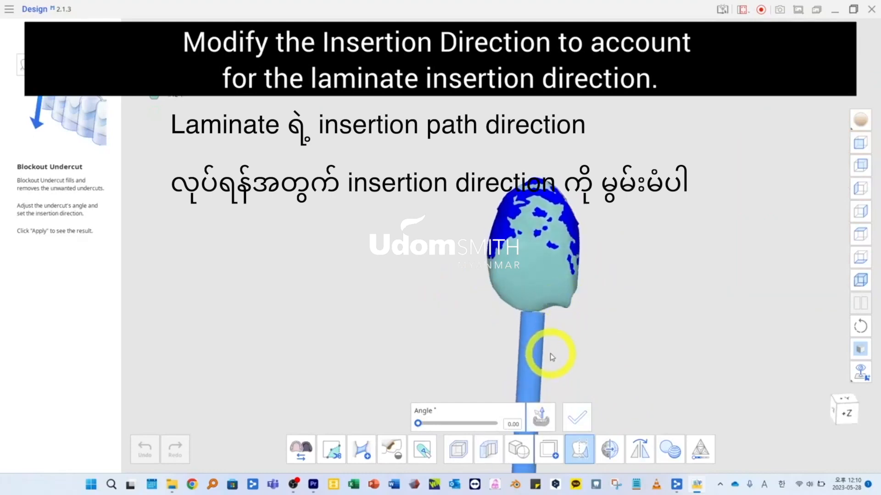
{"action": "left_click_drag", "start_coordinate": [552, 358], "coordinate": [521, 235]}
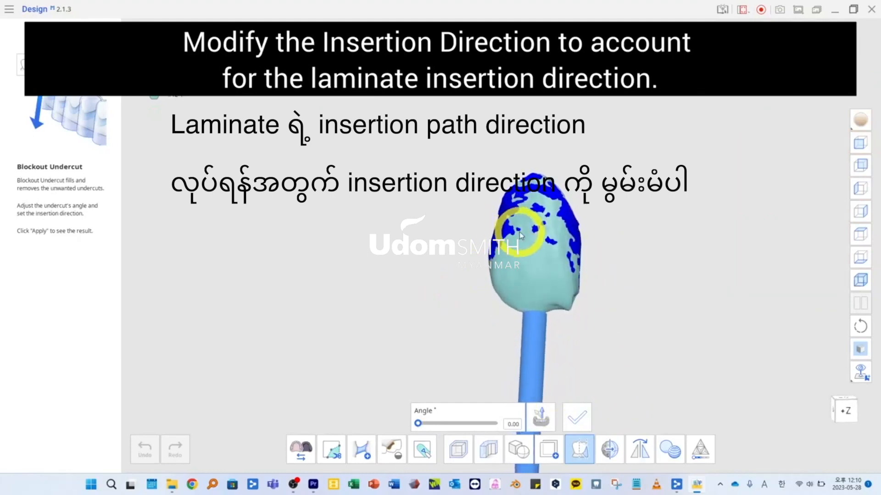
{"action": "left_click", "coordinate": [541, 419]}
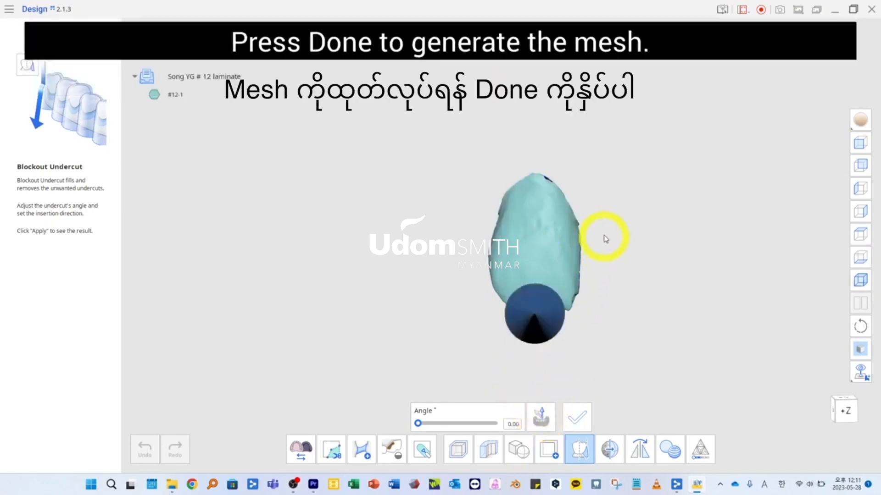
{"action": "left_click", "coordinate": [578, 418]}
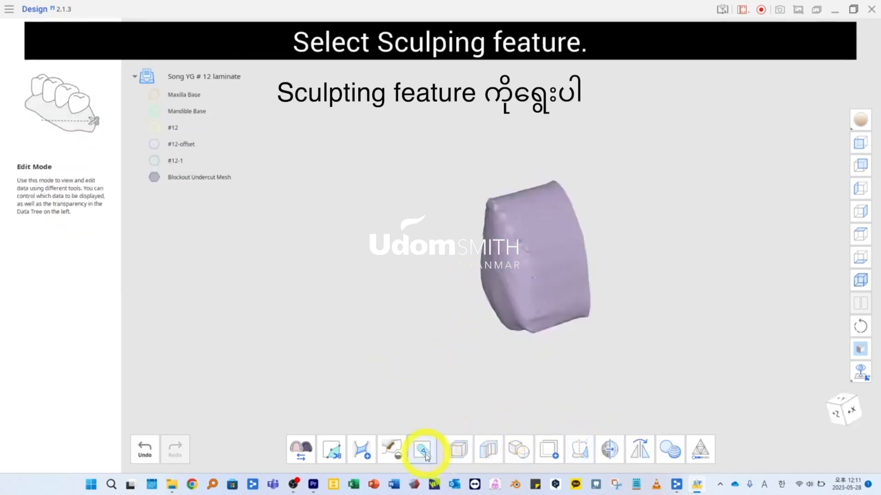
Step: Smooth the sharp edges of the Blockout Undercut Mesh with the Smooth sculpting tool and a smaller brush
{"action": "left_click", "coordinate": [423, 451]}
{"action": "left_click", "coordinate": [723, 398]}
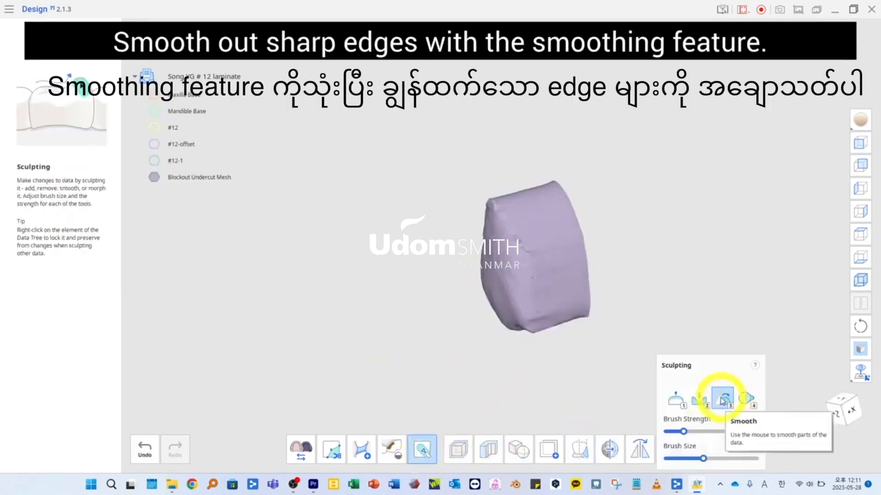
{"action": "scroll", "coordinate": [537, 252], "scroll_direction": "up", "scroll_amount": 3}
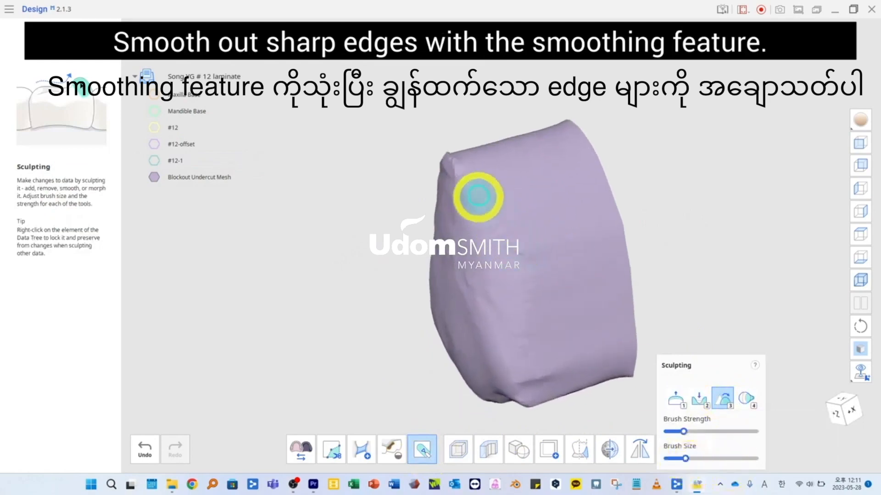
{"action": "right_click_drag", "start_coordinate": [478, 196], "coordinate": [505, 209]}
{"action": "mouse_move", "coordinate": [465, 166]}
{"action": "right_mouse_down"}
{"action": "mouse_move", "coordinate": [509, 225]}
{"action": "mouse_move", "coordinate": [509, 160]}
{"action": "right_mouse_up"}
{"action": "right_click_drag", "start_coordinate": [537, 239], "coordinate": [546, 227]}
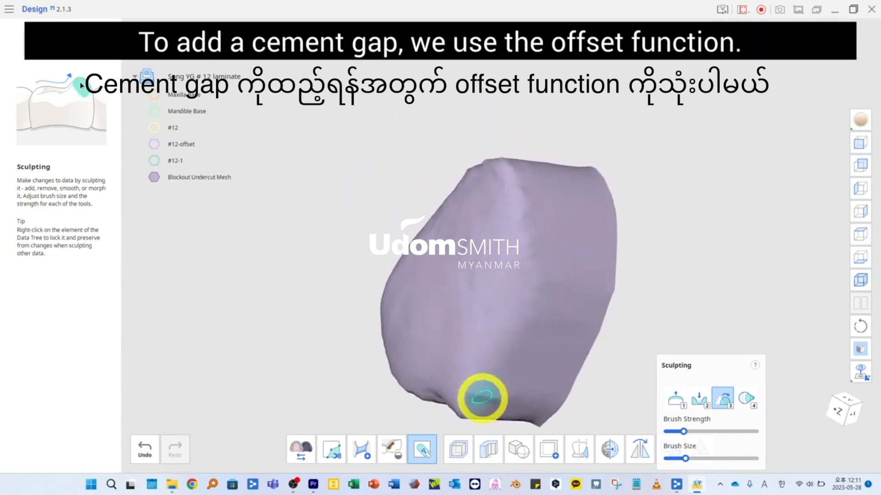
{"action": "mouse_move", "coordinate": [482, 395]}
{"action": "right_mouse_down"}
{"action": "mouse_move", "coordinate": [777, 308]}
{"action": "mouse_move", "coordinate": [486, 235]}
{"action": "mouse_move", "coordinate": [207, 277]}
{"action": "mouse_move", "coordinate": [413, 344]}
{"action": "right_mouse_up"}
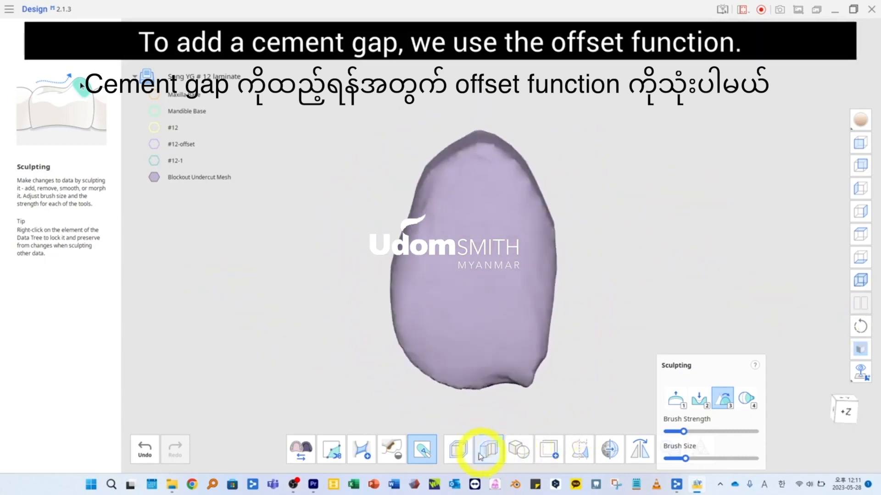
Step: Create a 0.03 mm offset mesh of the Blockout Undercut Mesh as the cement gap
{"action": "left_click", "coordinate": [452, 456]}
{"action": "left_click", "coordinate": [596, 133]}
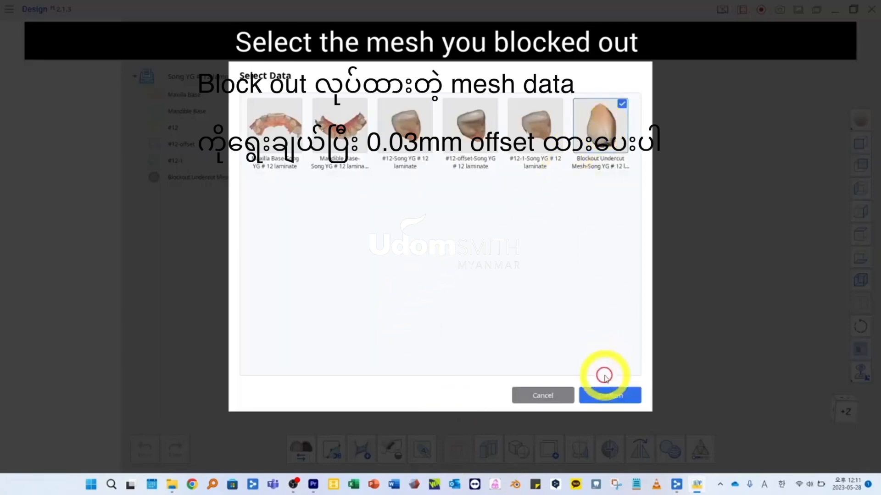
{"action": "left_click", "coordinate": [610, 395]}
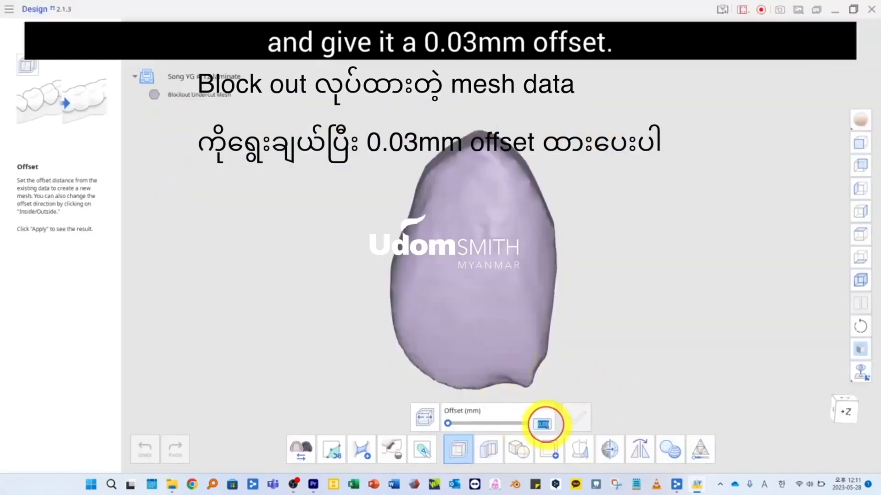
{"action": "left_click", "coordinate": [565, 427]}
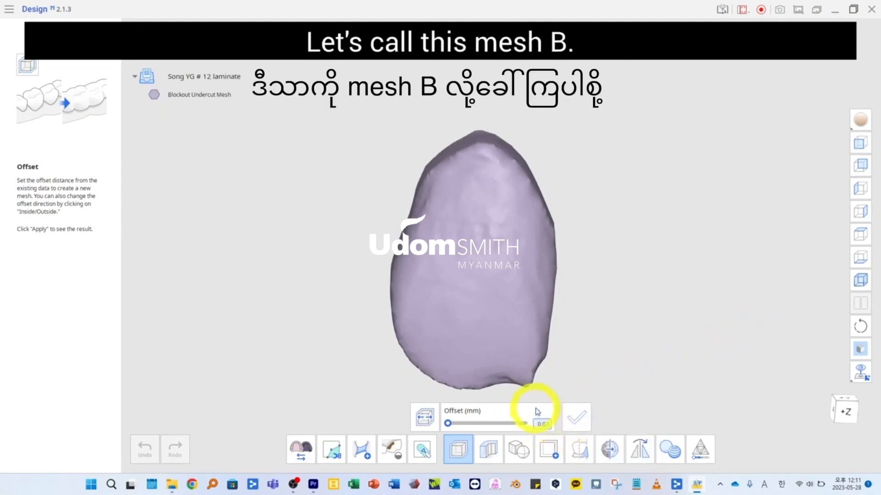
{"action": "left_click", "coordinate": [576, 417]}
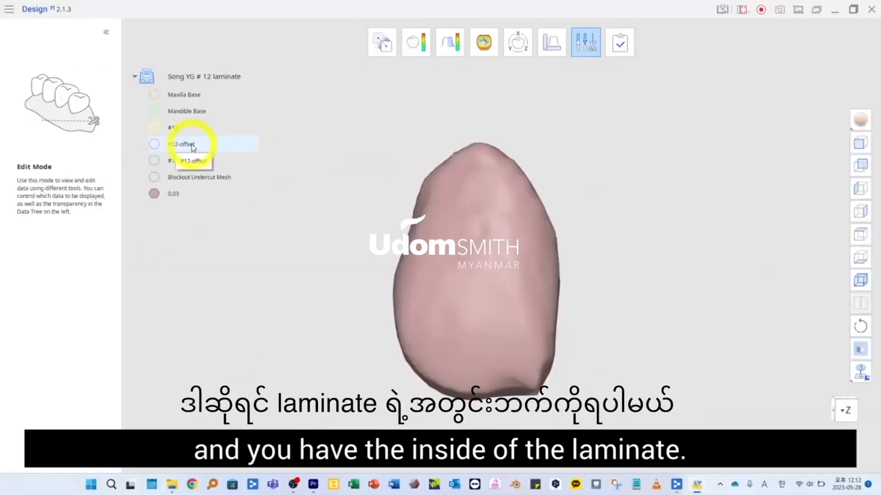
Step: Show the #12-offset and Maxilla Base meshes together with the 0.03 mesh
{"action": "left_click", "coordinate": [154, 144]}
{"action": "left_click", "coordinate": [154, 95]}
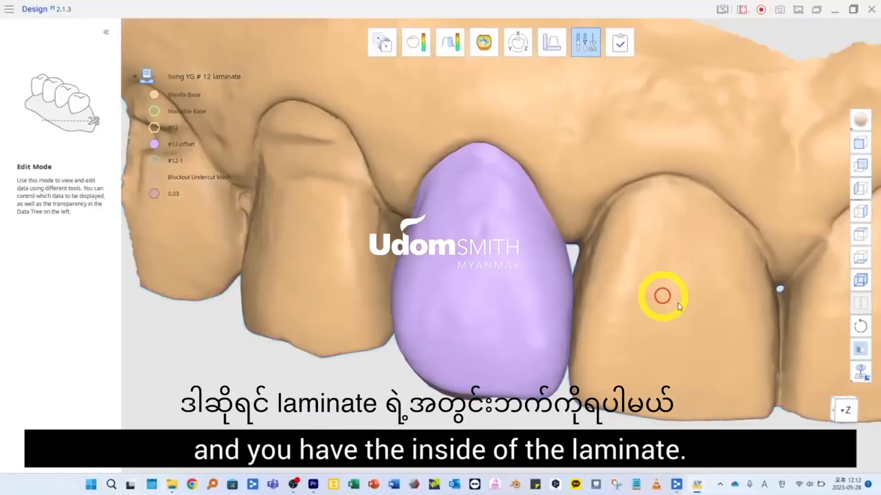
{"action": "scroll", "coordinate": [661, 303], "scroll_direction": "down", "scroll_amount": 3}
{"action": "right_click_drag", "start_coordinate": [657, 315], "coordinate": [643, 187]}
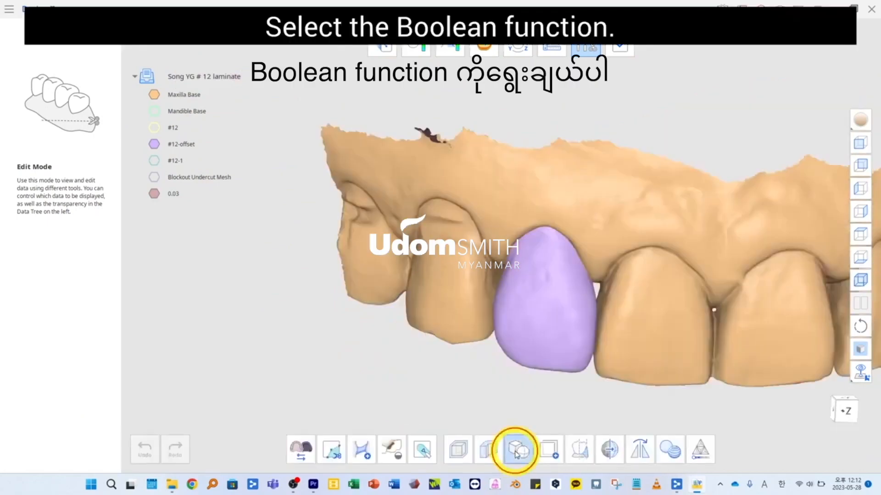
Step: Run a Boolean Cut with #12-offset as A and both Maxilla Base and 0.03 as B
{"action": "left_click", "coordinate": [518, 448]}
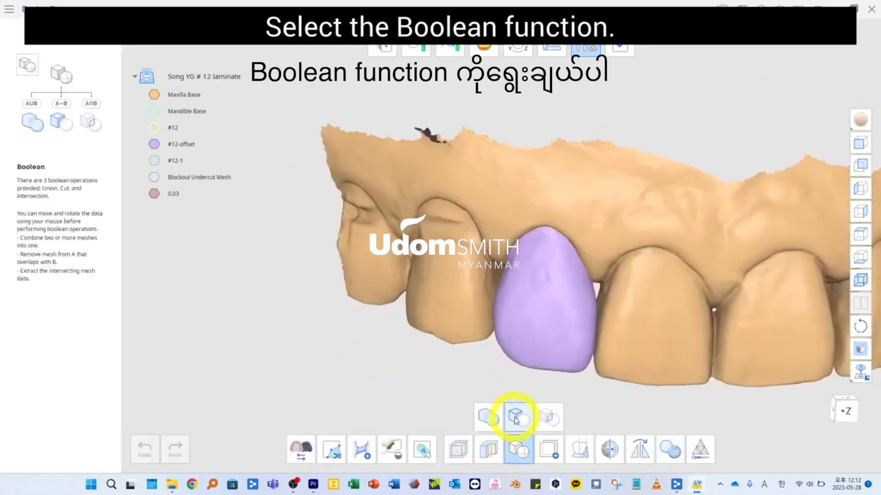
{"action": "left_click", "coordinate": [500, 409]}
{"action": "left_click", "coordinate": [443, 122]}
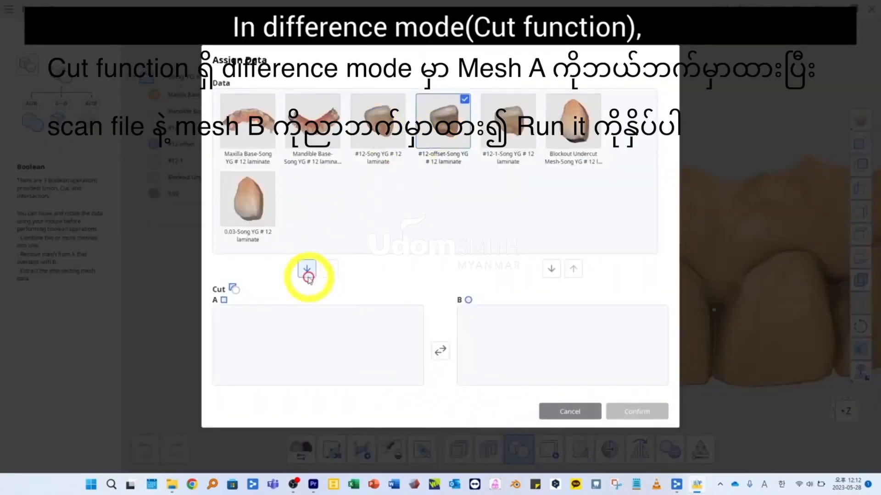
{"action": "left_click", "coordinate": [307, 270]}
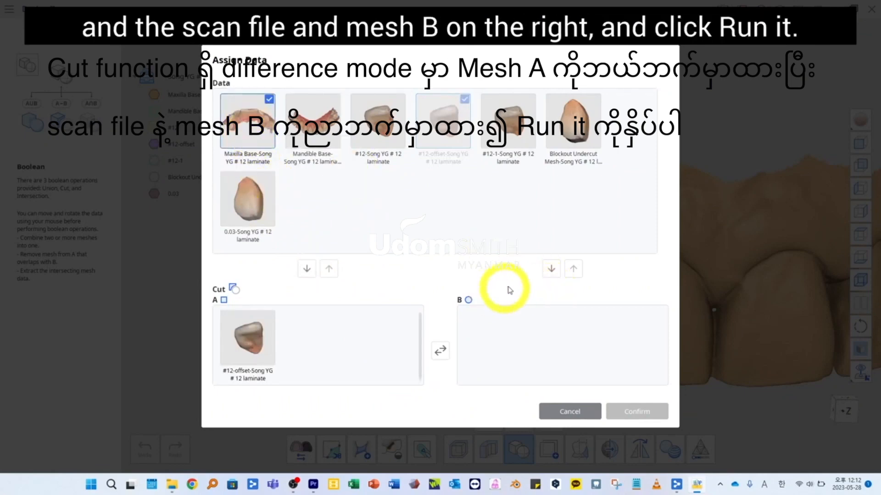
{"action": "left_click", "coordinate": [550, 269]}
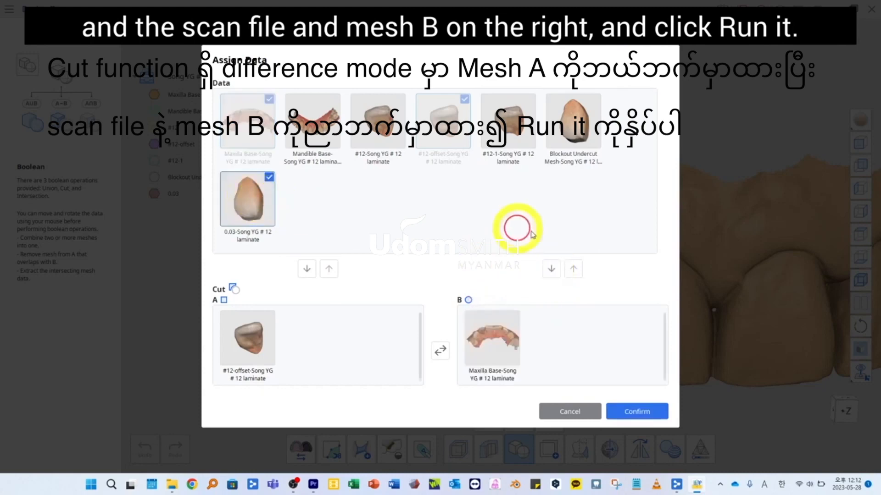
{"action": "left_click", "coordinate": [551, 269]}
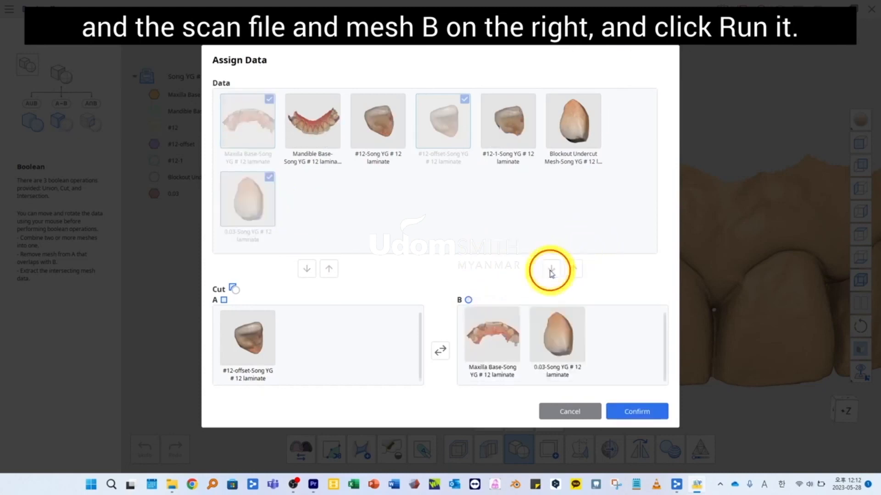
{"action": "left_click", "coordinate": [636, 412]}
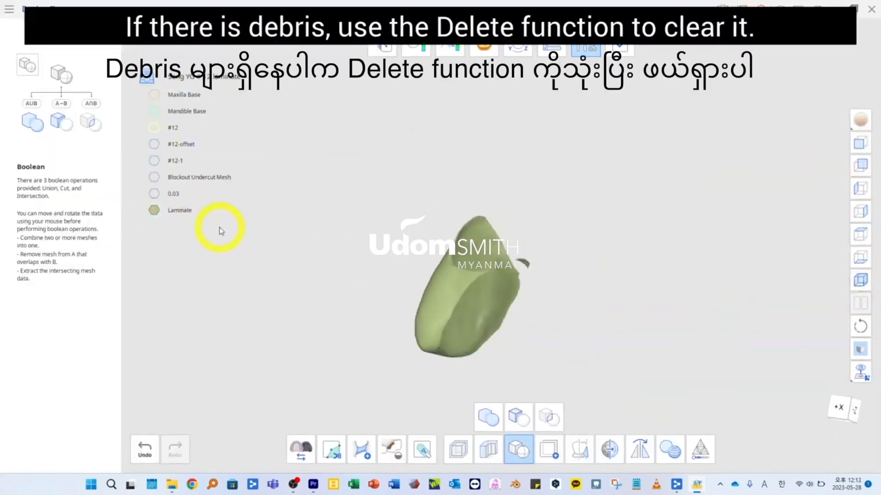
Step: Delete the loose debris fragment beside the Laminate mesh with the Trimming Tool
{"action": "right_click_drag", "start_coordinate": [220, 231], "coordinate": [648, 227]}
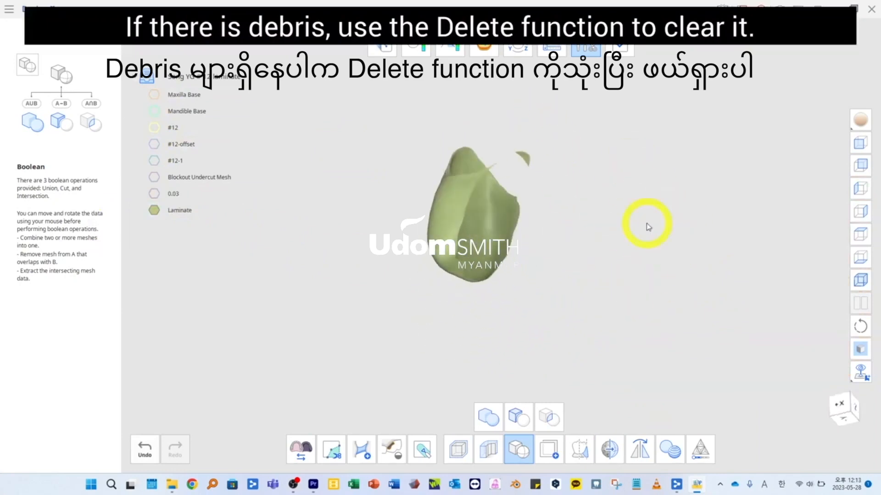
{"action": "left_click", "coordinate": [331, 449]}
{"action": "left_click", "coordinate": [389, 418]}
{"action": "left_click", "coordinate": [522, 155]}
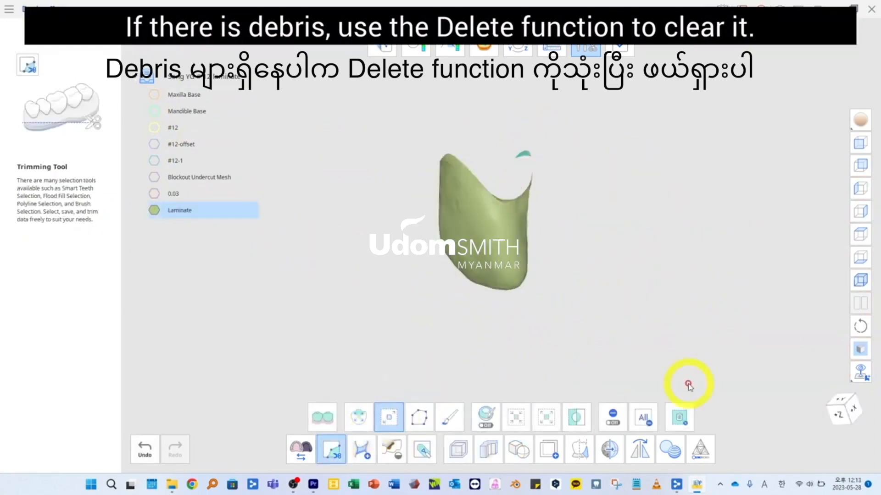
{"action": "left_click", "coordinate": [679, 418]}
Step: Create two crossing section lines through the laminate on tooth #12, one front to back and one across its width
{"action": "right_click_drag", "start_coordinate": [364, 353], "coordinate": [515, 294]}
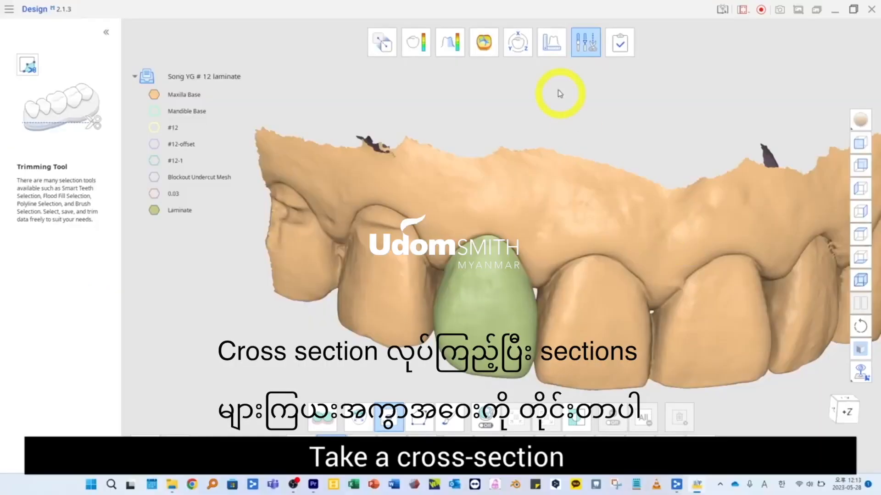
{"action": "left_click", "coordinate": [552, 40]}
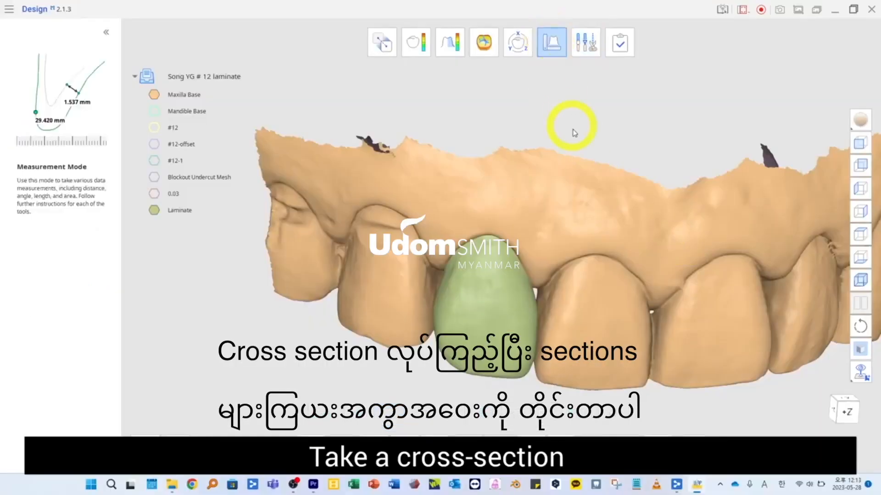
{"action": "left_click", "coordinate": [311, 449]}
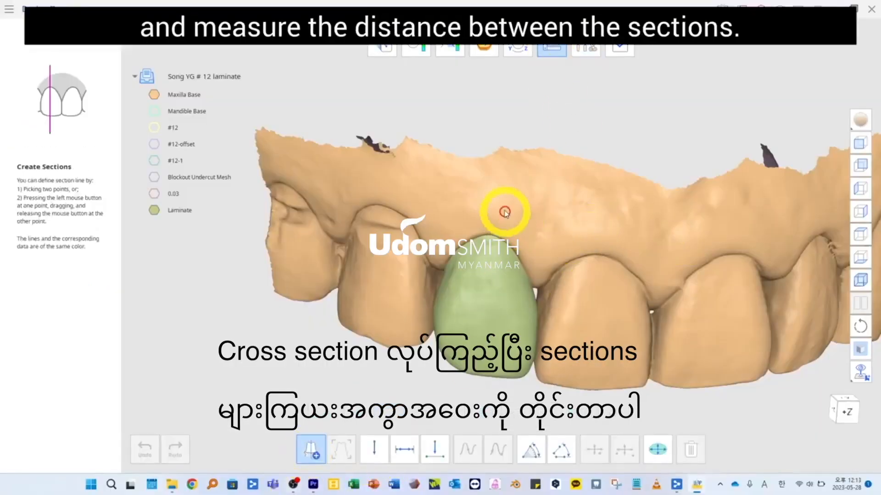
{"action": "left_click_drag", "start_coordinate": [494, 198], "coordinate": [487, 342]}
{"action": "left_click_drag", "start_coordinate": [481, 413], "coordinate": [480, 415]}
{"action": "right_click_drag", "start_coordinate": [565, 419], "coordinate": [554, 212]}
{"action": "right_click", "coordinate": [494, 235]}
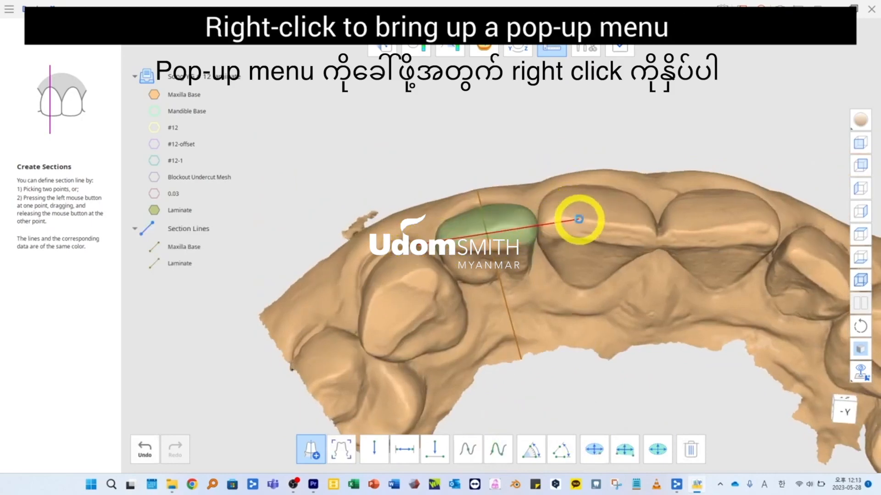
Step: Show only the Section Lines group, hiding all meshes, and bring the laminate's cross-section profile into close view
{"action": "right_click", "coordinate": [175, 228]}
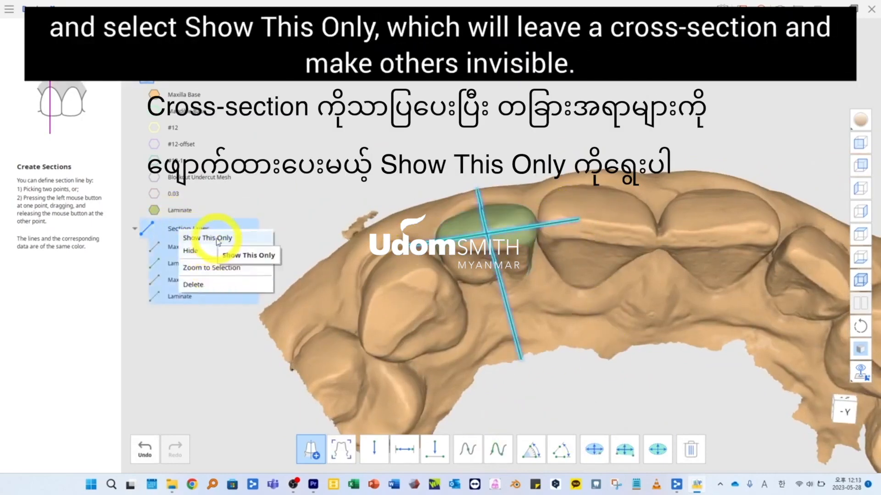
{"action": "left_click", "coordinate": [193, 236]}
{"action": "right_click_drag", "start_coordinate": [634, 275], "coordinate": [323, 278]}
{"action": "scroll", "coordinate": [509, 177], "scroll_direction": "up", "scroll_amount": 5}
{"action": "scroll", "coordinate": [222, 376], "scroll_direction": "up", "scroll_amount": 2}
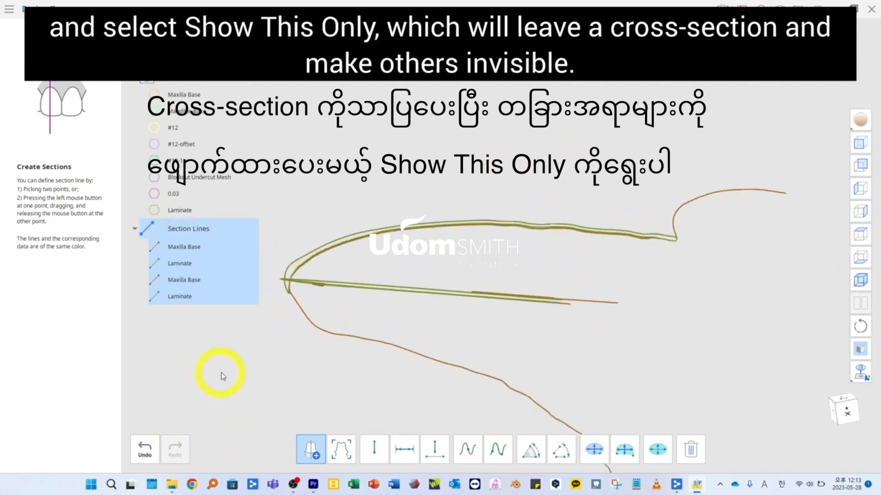
{"action": "scroll", "coordinate": [477, 261], "scroll_direction": "up", "scroll_amount": 3}
{"action": "right_click_drag", "start_coordinate": [591, 250], "coordinate": [579, 251]}
{"action": "scroll", "coordinate": [780, 240], "scroll_direction": "up", "scroll_amount": 5}
{"action": "scroll", "coordinate": [797, 248], "scroll_direction": "down", "scroll_amount": 2}
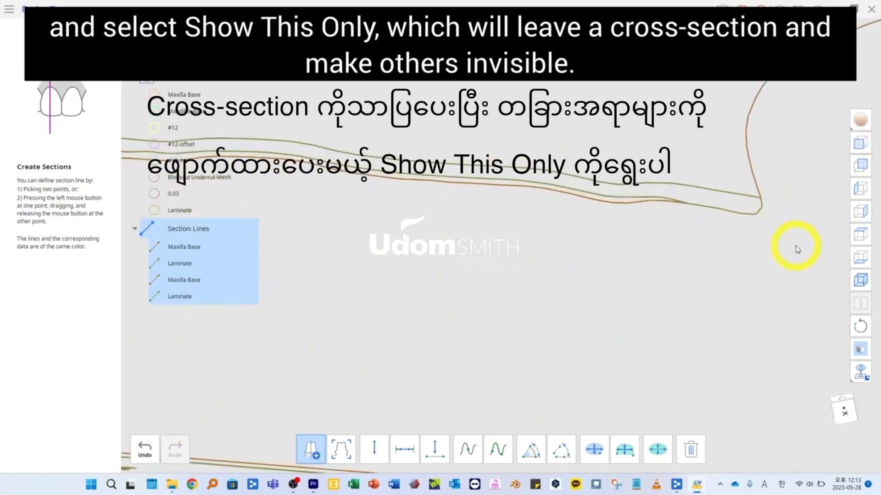
Step: Measure the cement gap between the Maxilla Base and Laminate section lines and the laminate's thickness, using Measure Distance by Two Points
{"action": "middle_click_drag", "start_coordinate": [509, 289], "coordinate": [800, 271]}
{"action": "middle_click_drag", "start_coordinate": [390, 264], "coordinate": [714, 250]}
{"action": "middle_click_drag", "start_coordinate": [275, 243], "coordinate": [474, 238]}
{"action": "left_click", "coordinate": [404, 449]}
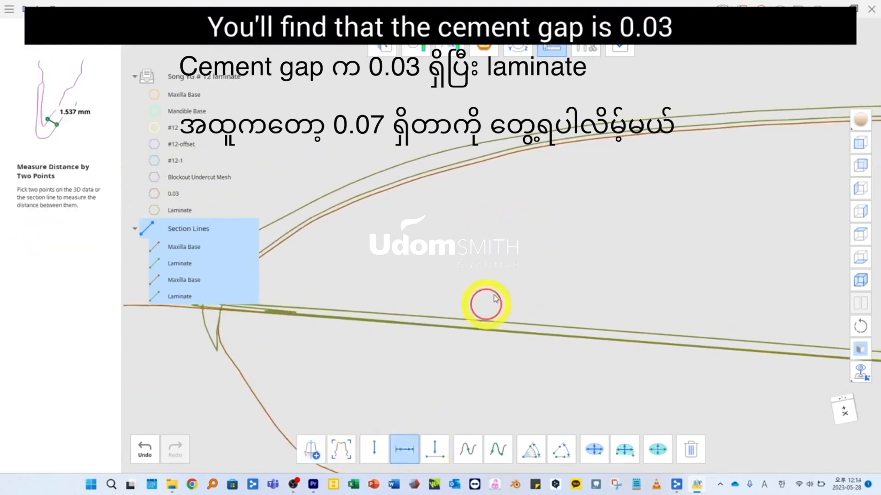
{"action": "left_click", "coordinate": [634, 136]}
{"action": "scroll", "coordinate": [658, 114], "scroll_direction": "up", "scroll_amount": 4}
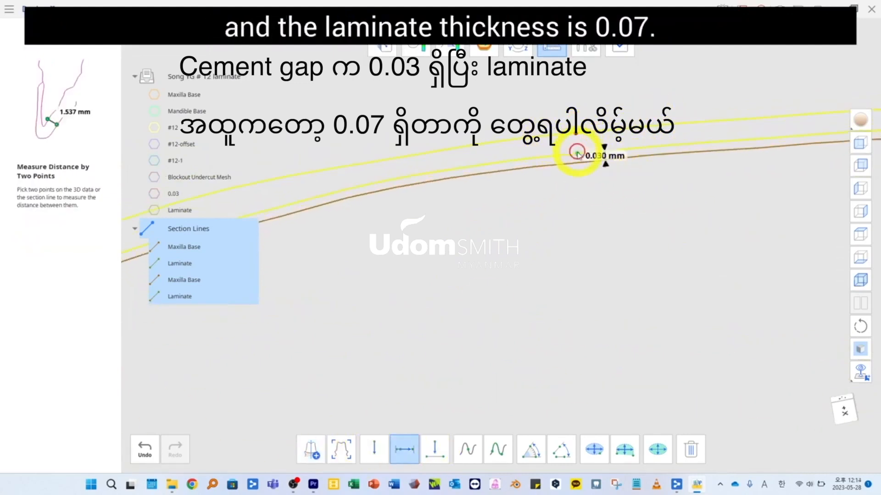
{"action": "left_click", "coordinate": [577, 153]}
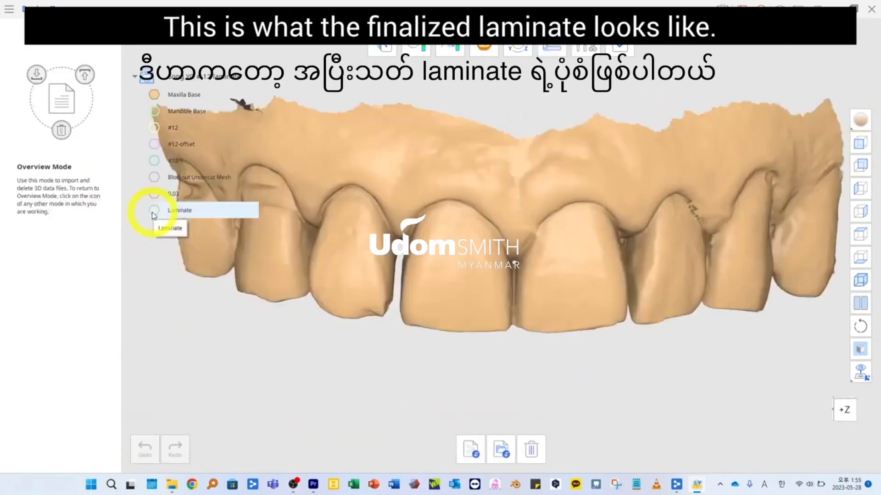
Step: Show the Laminate mesh on the Maxilla Base and vary its transparency to inspect the fit from the front and the incisal side
{"action": "left_click", "coordinate": [154, 210]}
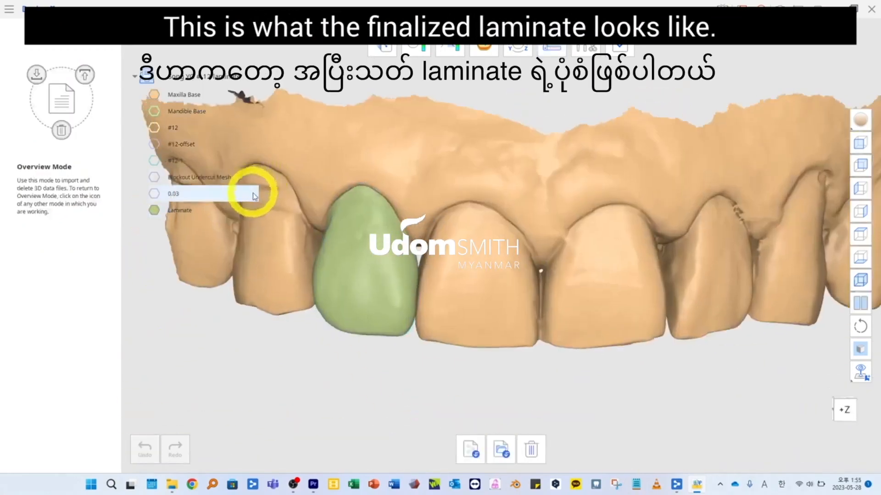
{"action": "scroll", "coordinate": [232, 270], "scroll_direction": "up", "scroll_amount": 5}
{"action": "left_click_drag", "start_coordinate": [205, 211], "coordinate": [161, 211]}
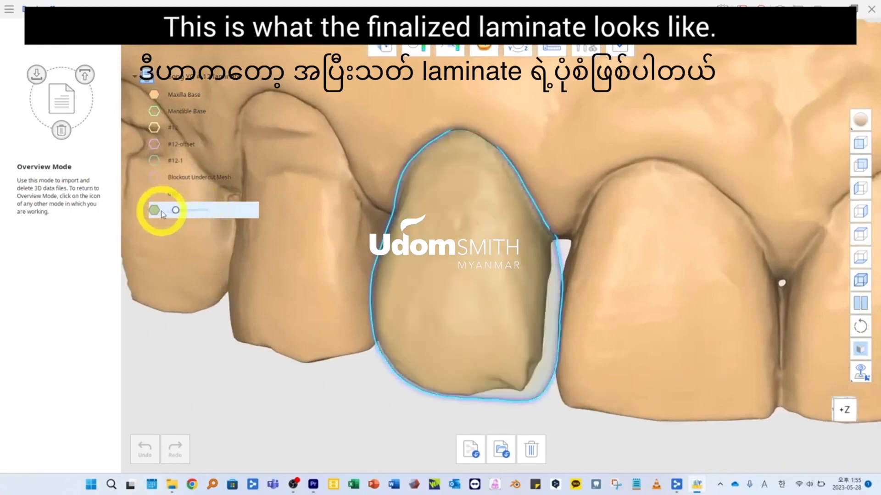
{"action": "right_click_drag", "start_coordinate": [488, 269], "coordinate": [556, 151]}
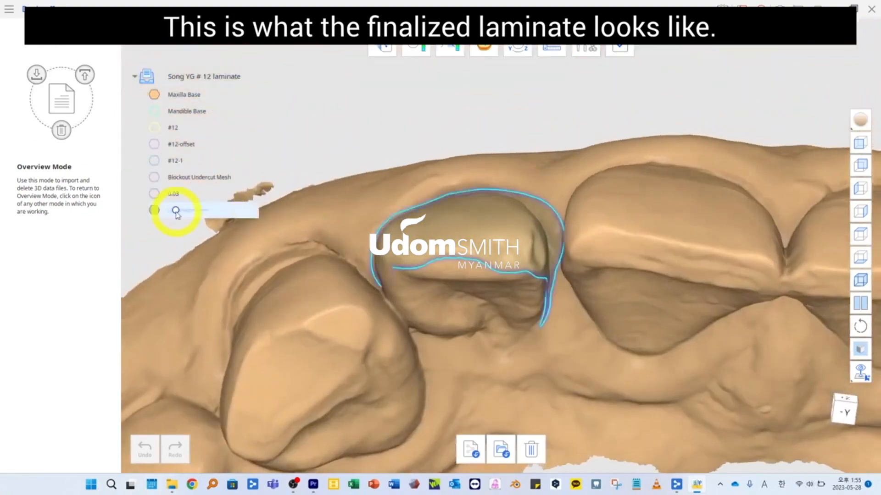
{"action": "left_click_drag", "start_coordinate": [176, 211], "coordinate": [216, 210]}
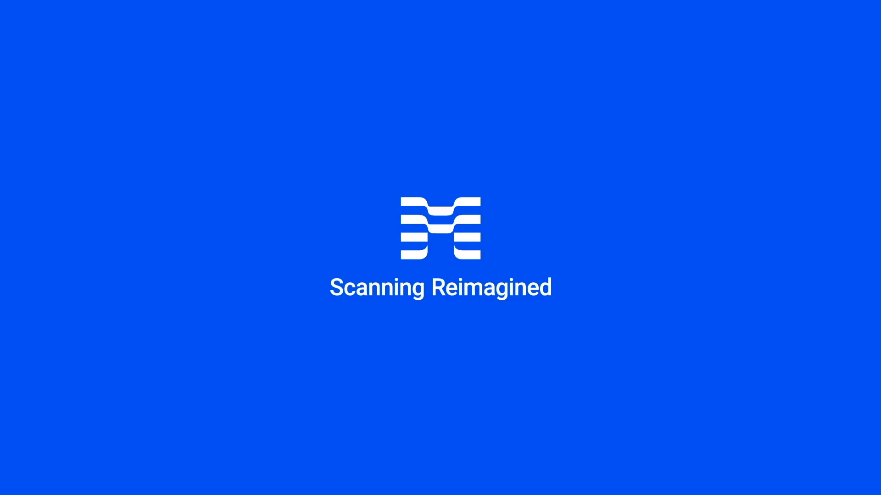